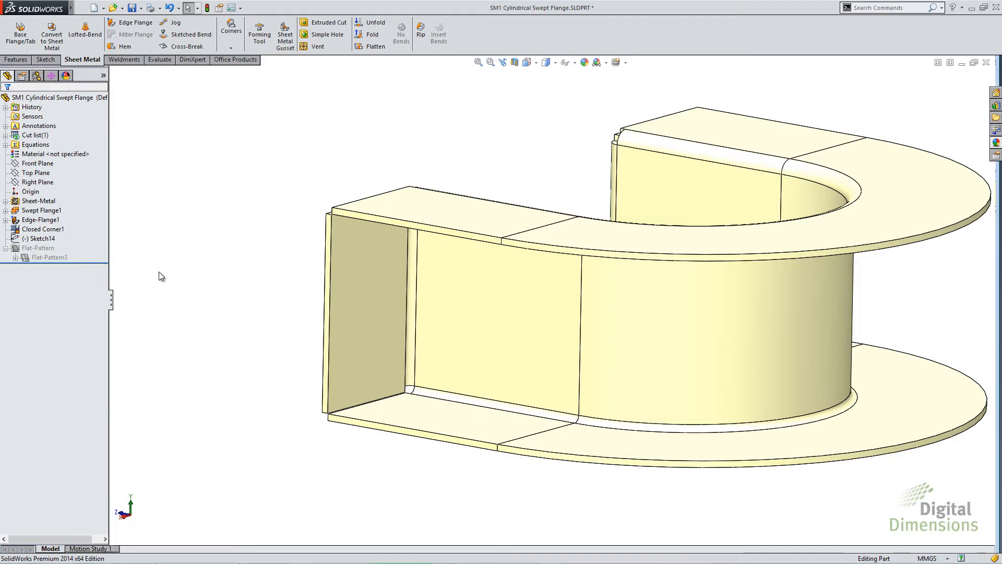
Open the flat pattern feature's settings to examine its Faces To Exclude list, and close them without edits.
left_click(52, 220)
left_click(50, 258)
right_click(51, 259)
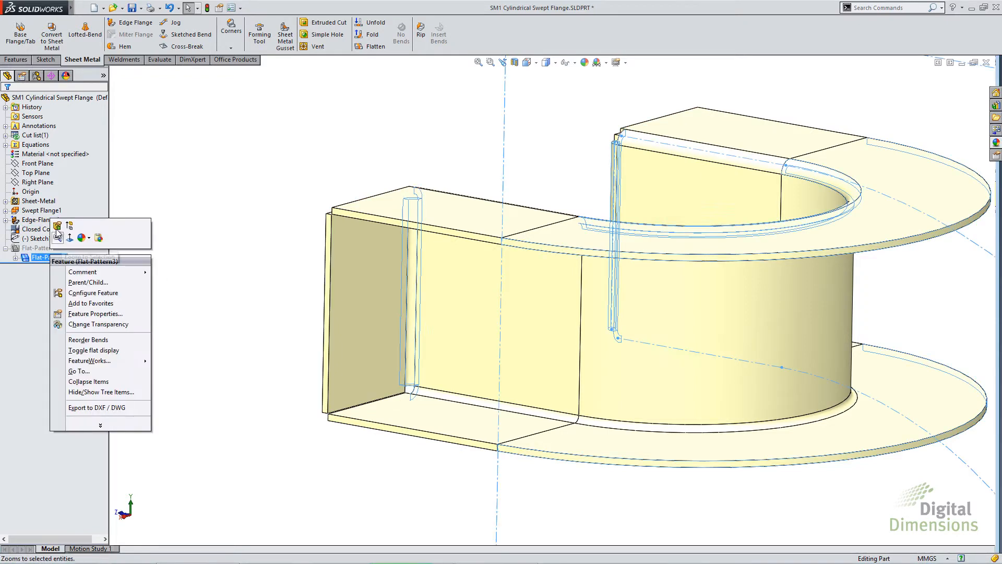
left_click(54, 228)
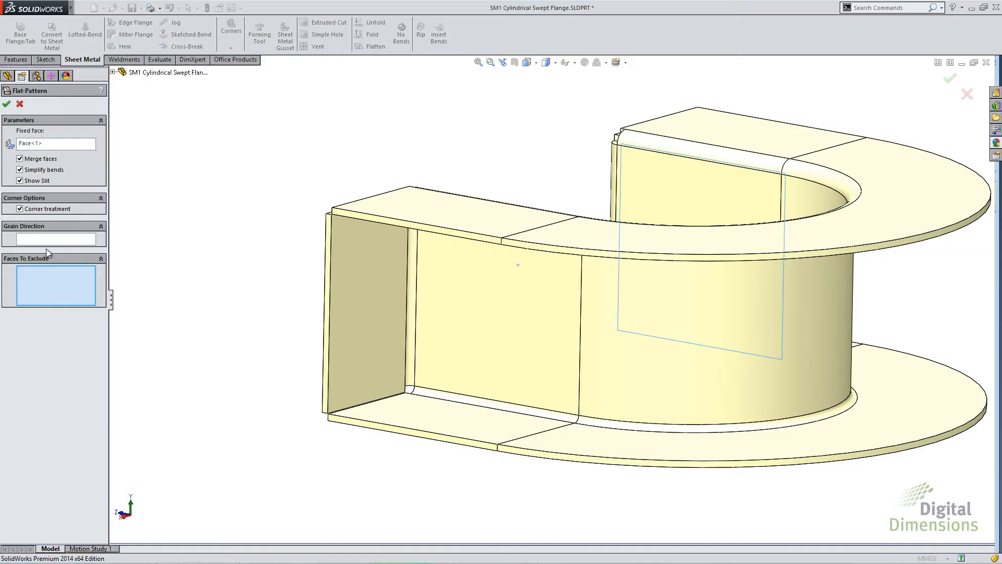
left_click(7, 104)
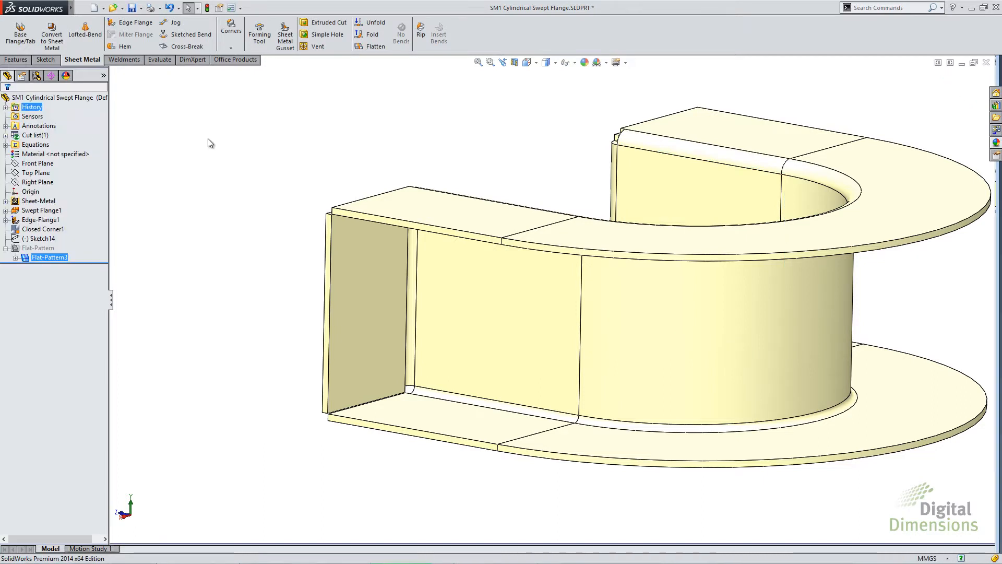
Start a Sheet Metal Gusset supported by the edge flange's inner face and the adjoining flat wall face.
left_click(285, 42)
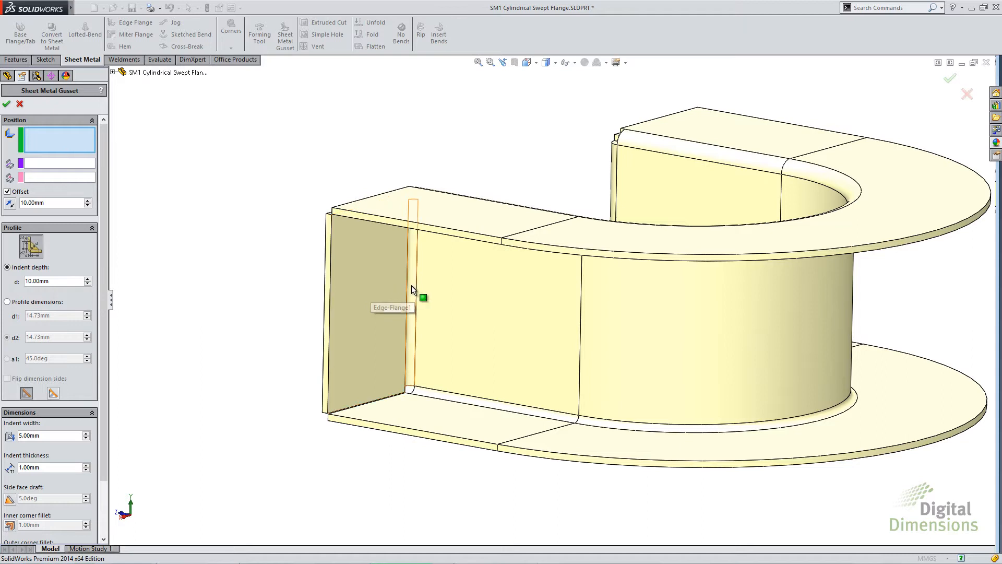
left_click(394, 287)
left_click(462, 295)
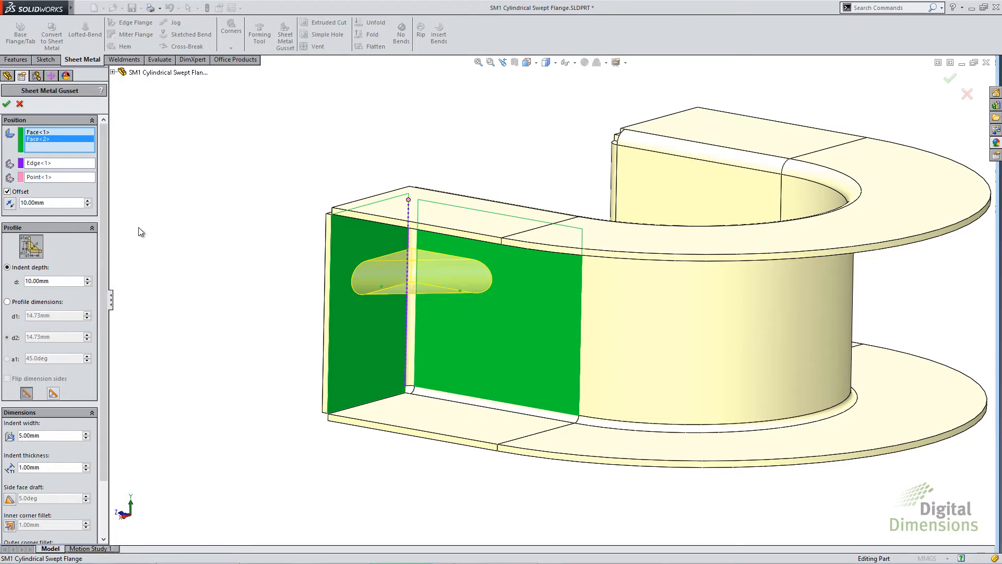
Set the gusset's reference point to the lower vertex of the bend edge, keeping the 10 mm offset.
left_click(64, 167)
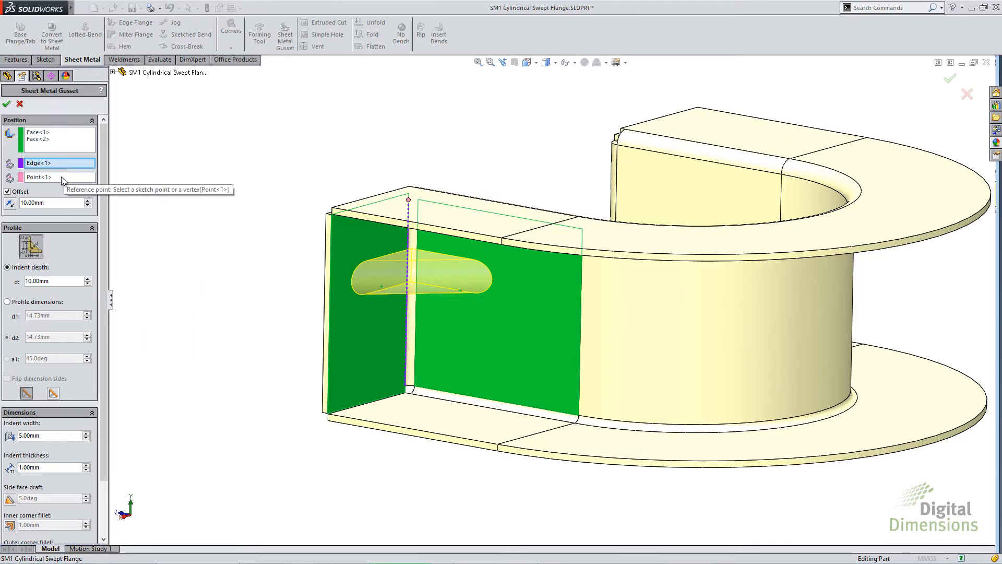
left_click(61, 176)
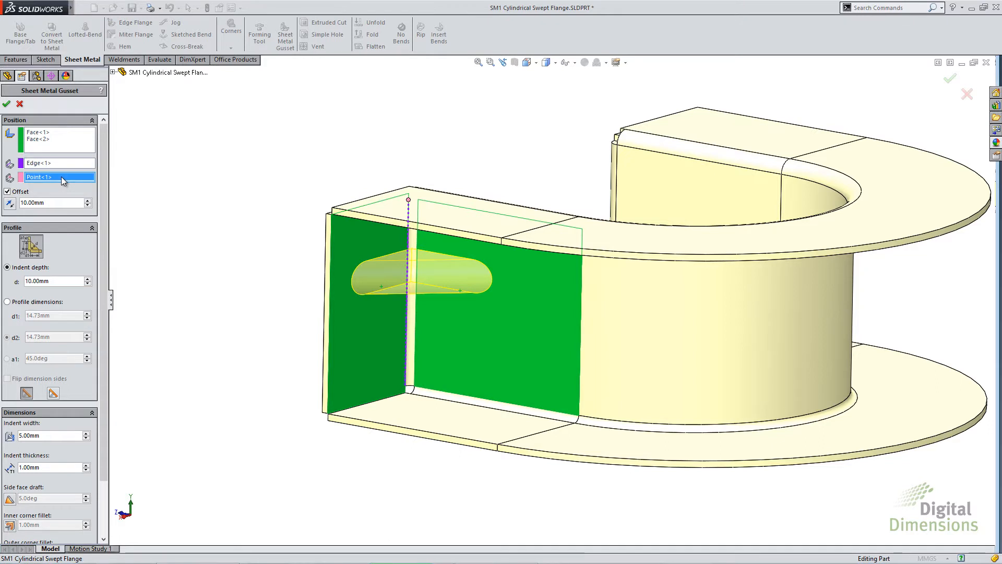
left_click_drag(45, 205, 20, 206)
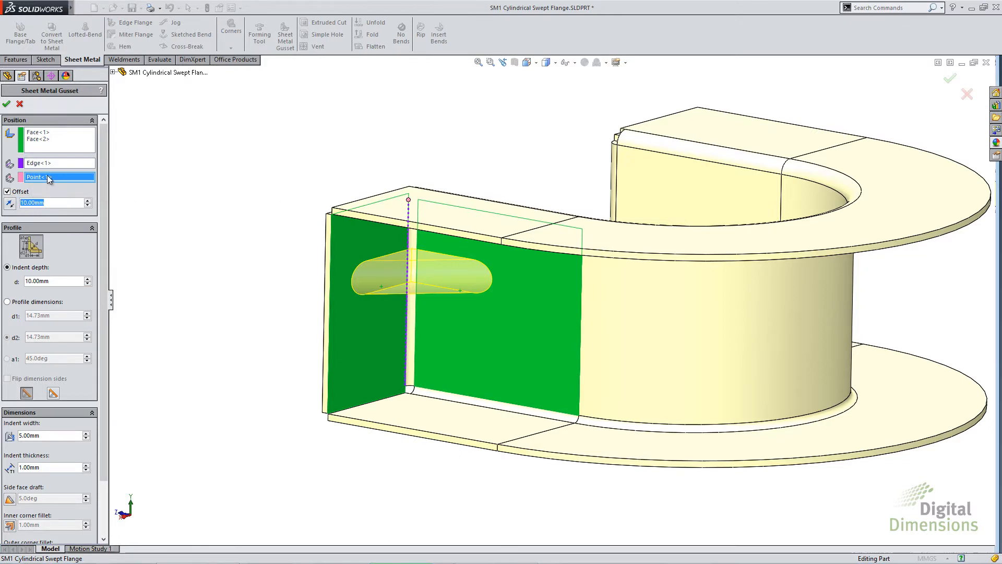
left_click(406, 387)
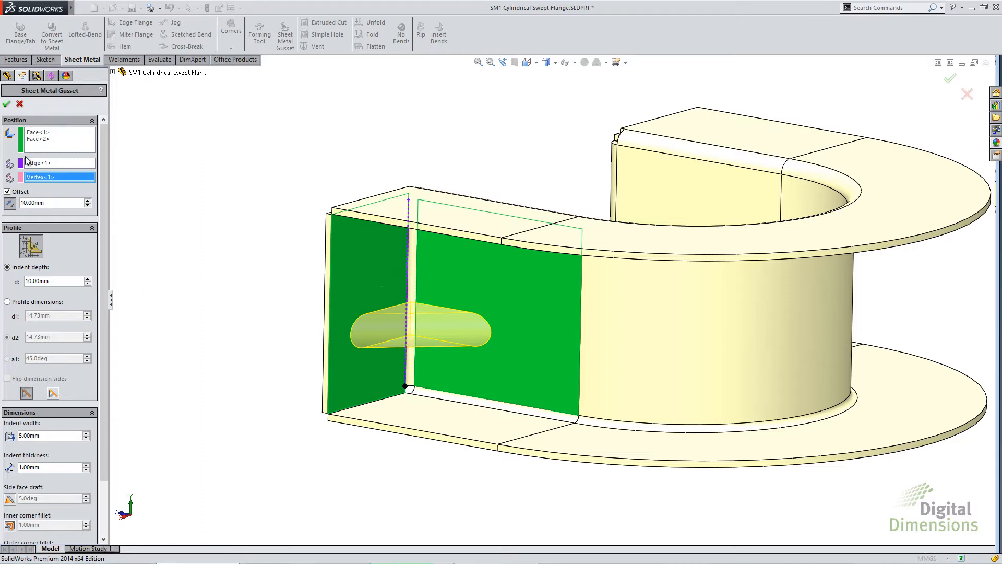
left_click(40, 164)
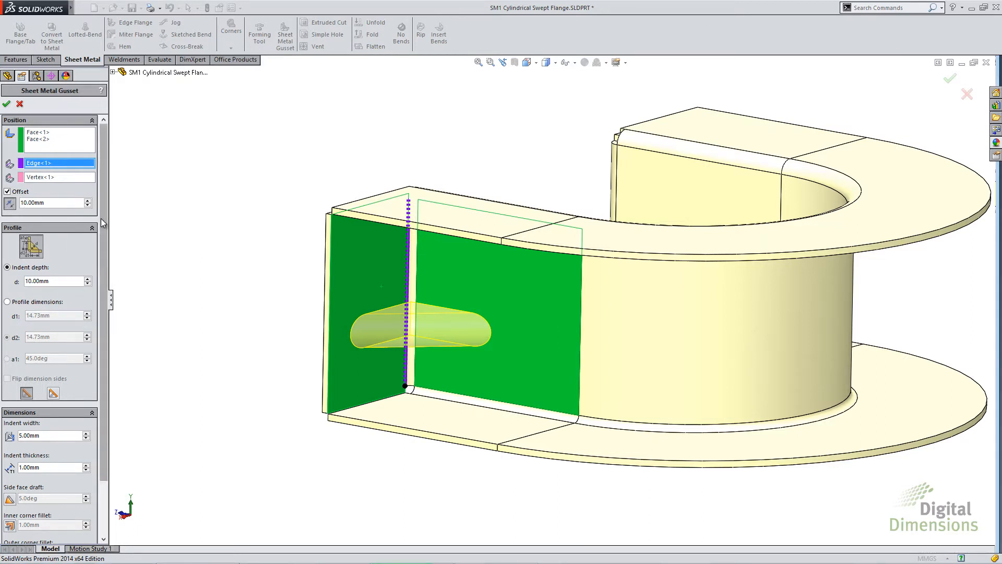
Try defining the gusset by profile dimensions, with d1 set to 10 mm and d2 to 15 mm.
left_click_drag(102, 211, 109, 267)
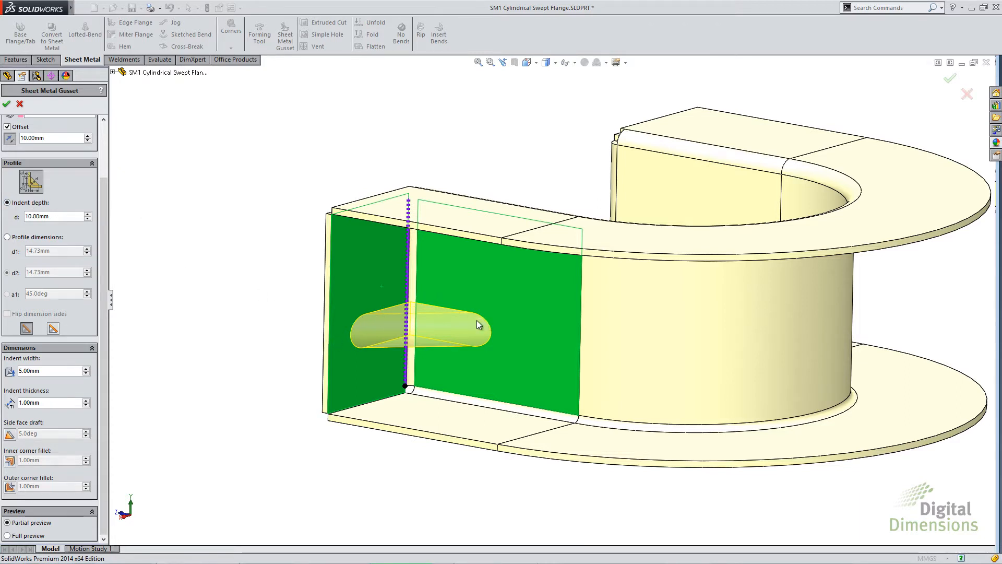
left_click(88, 214)
left_click(88, 218)
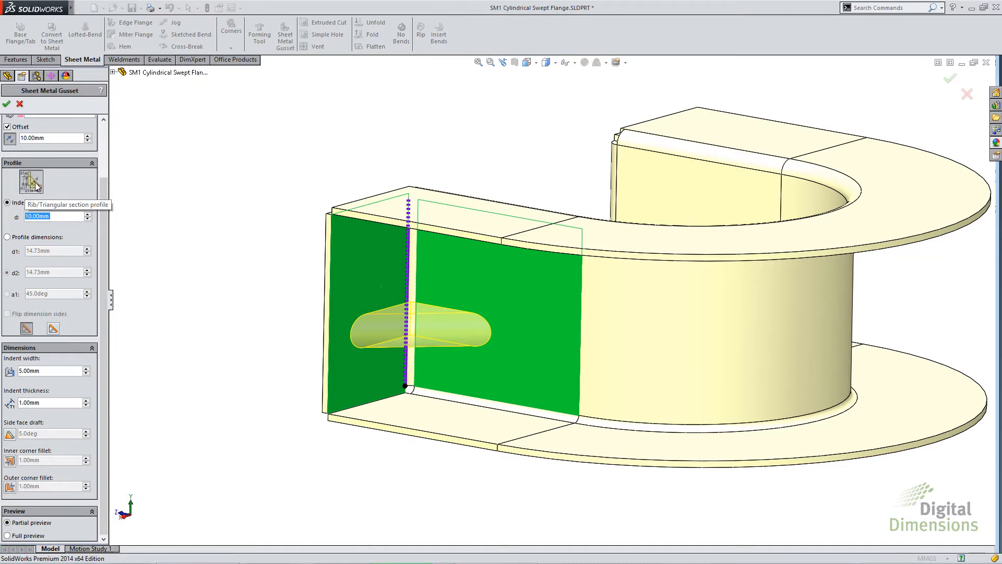
left_click(38, 239)
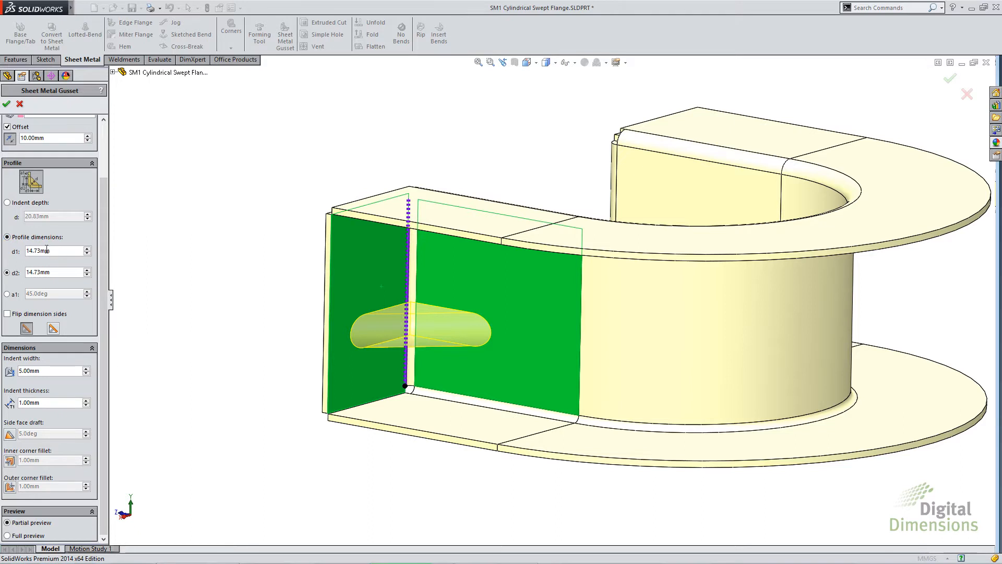
left_click_drag(29, 251, 69, 254)
type("0")
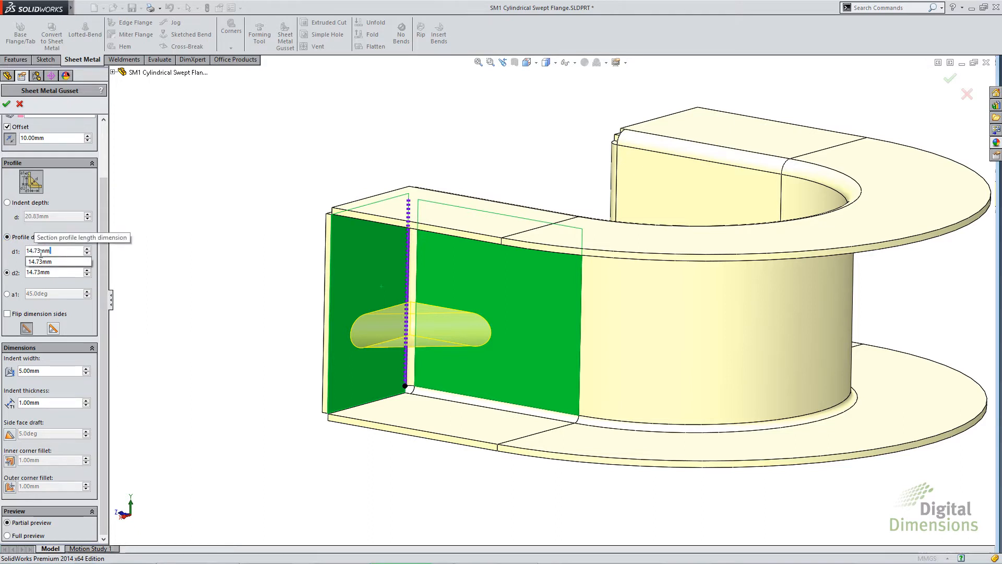
mouse_move(49, 271)
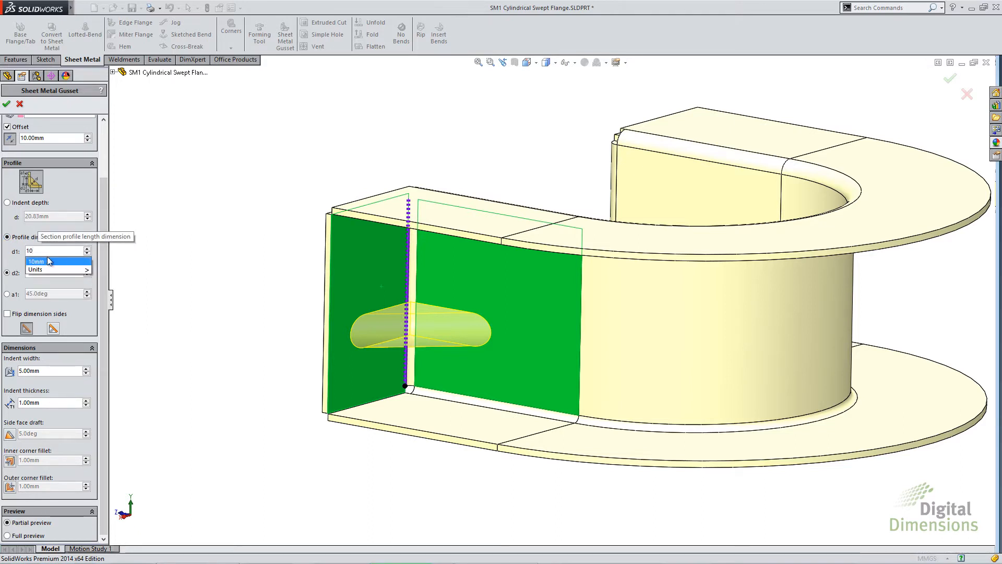
left_click(6, 253)
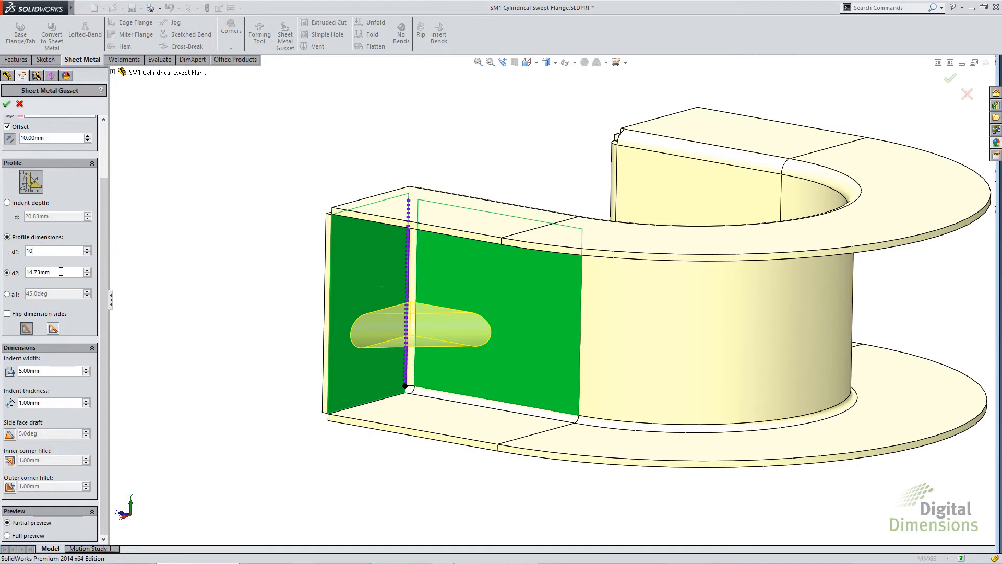
left_click(33, 272)
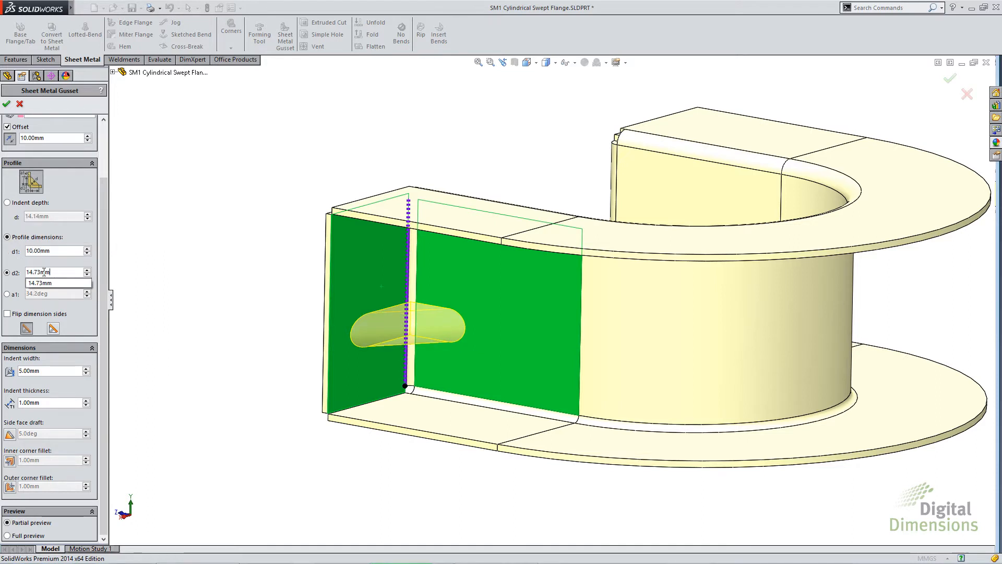
double_click(44, 272)
type("15")
key("Return")
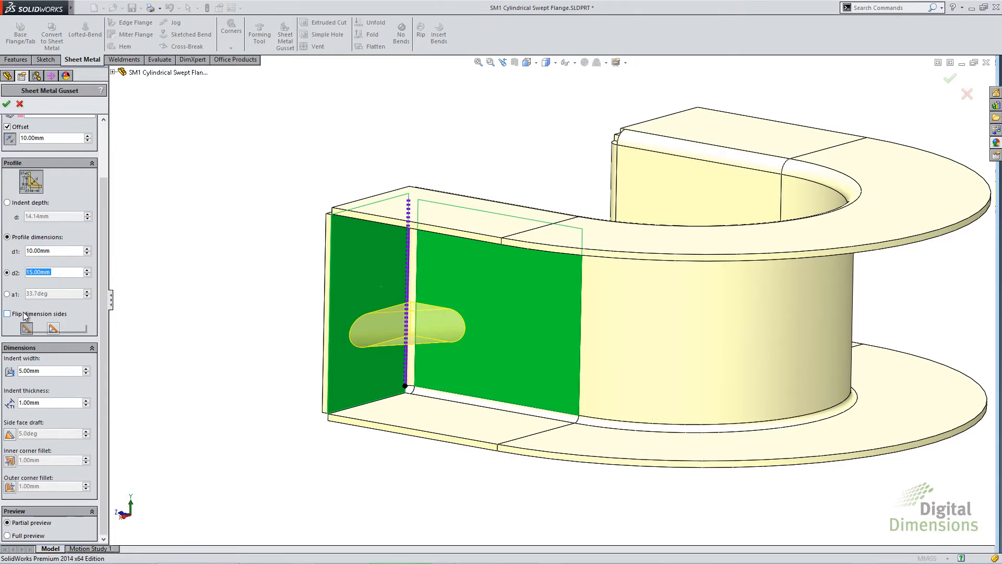
Define the gusset profile by indent depth and set the depth to 10 mm.
left_click(16, 204)
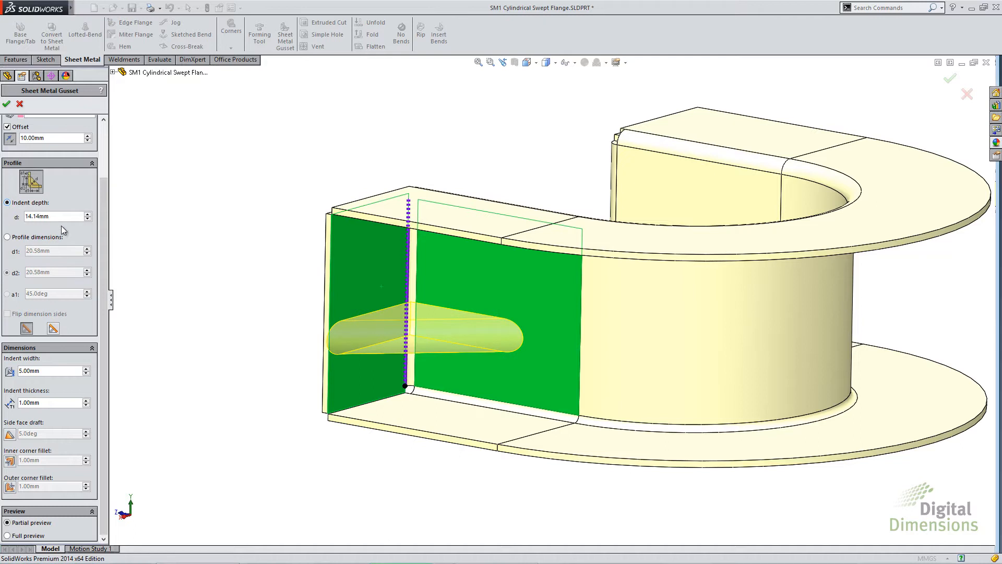
left_click_drag(58, 217, 13, 217)
type("100")
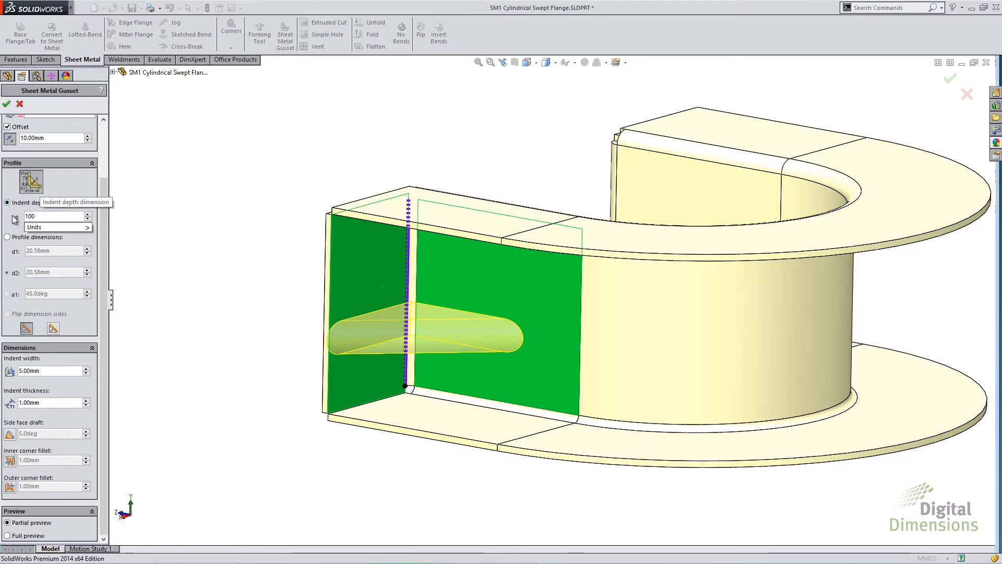
key("BackSpace")
key("Return")
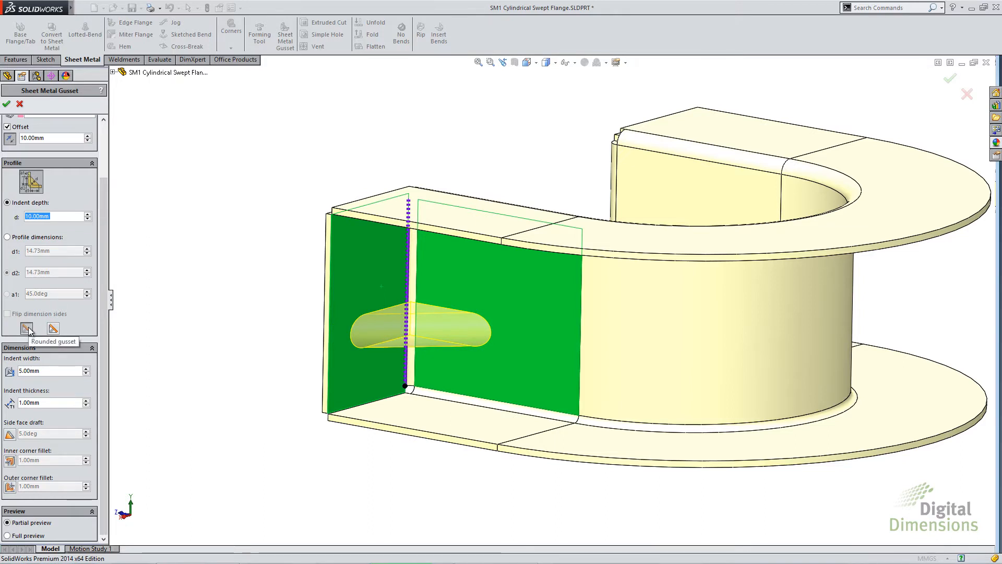
Try the flat gusset shape with an 11 mm edge fillet, and return to the rounded gusset.
left_click(55, 330)
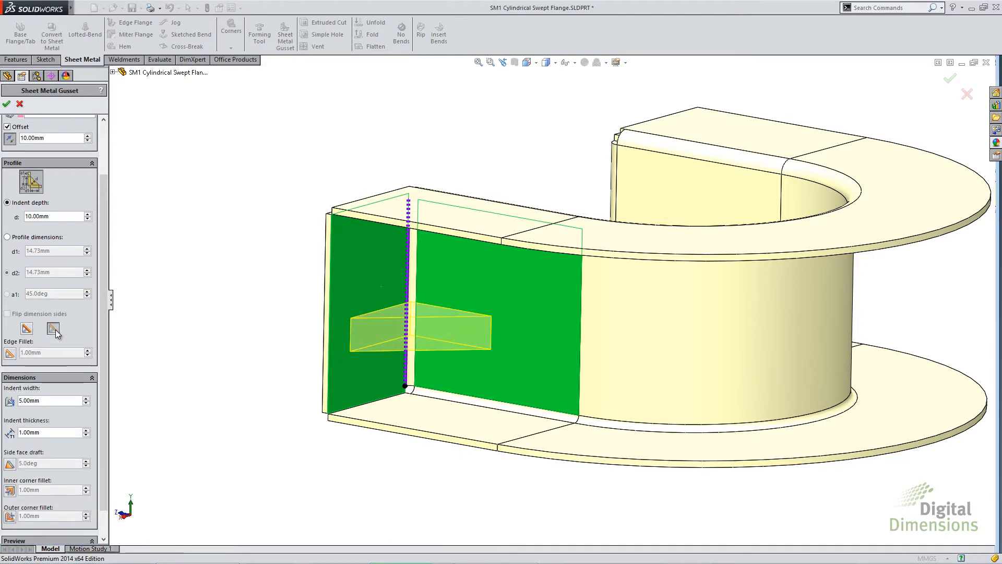
left_click(24, 329)
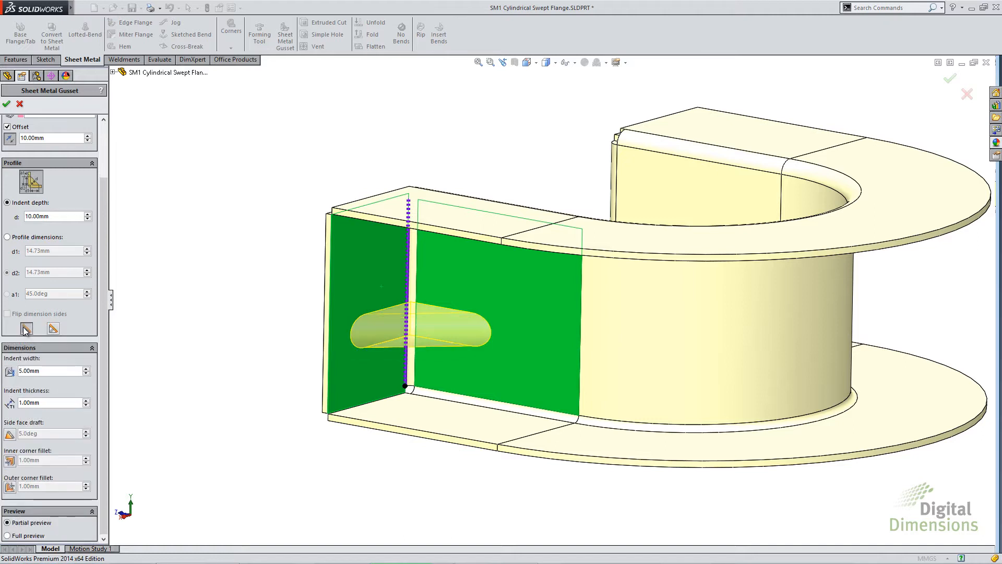
left_click(53, 330)
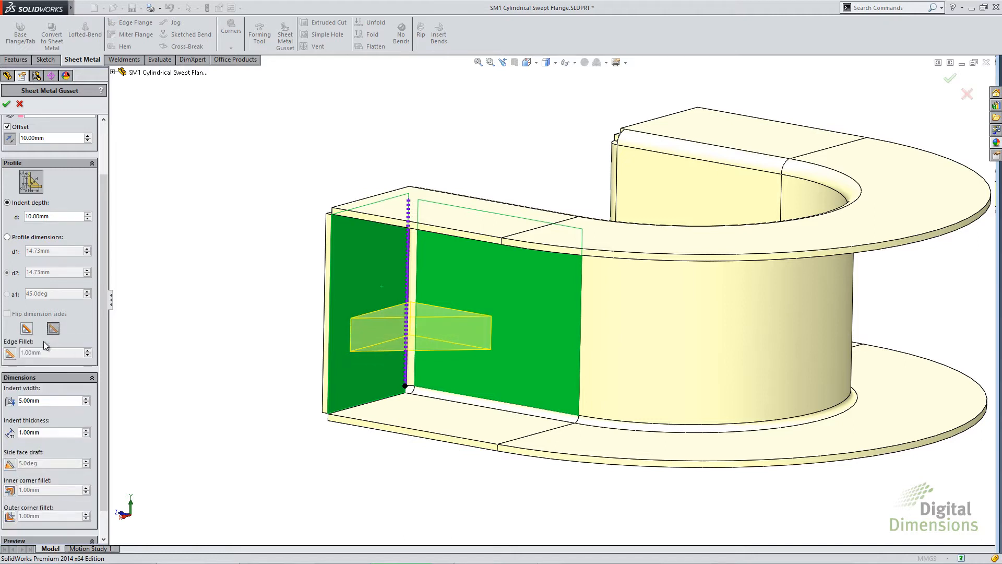
left_click(10, 354)
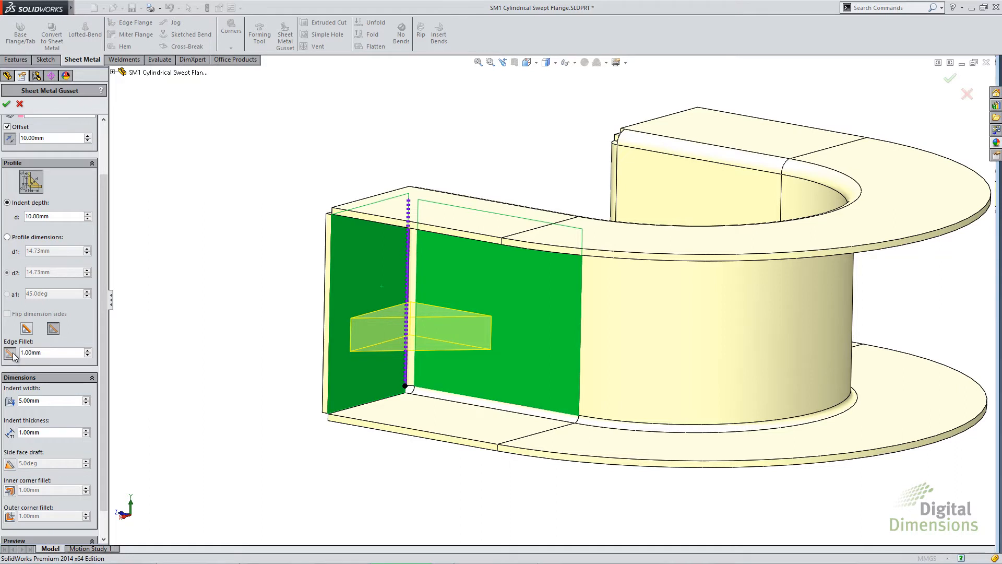
left_click(88, 350)
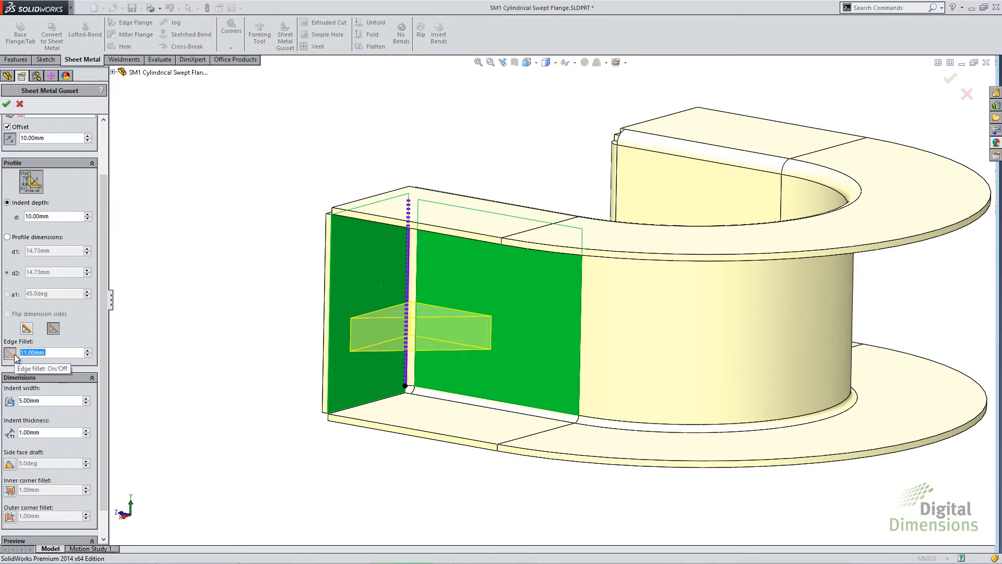
left_click(27, 329)
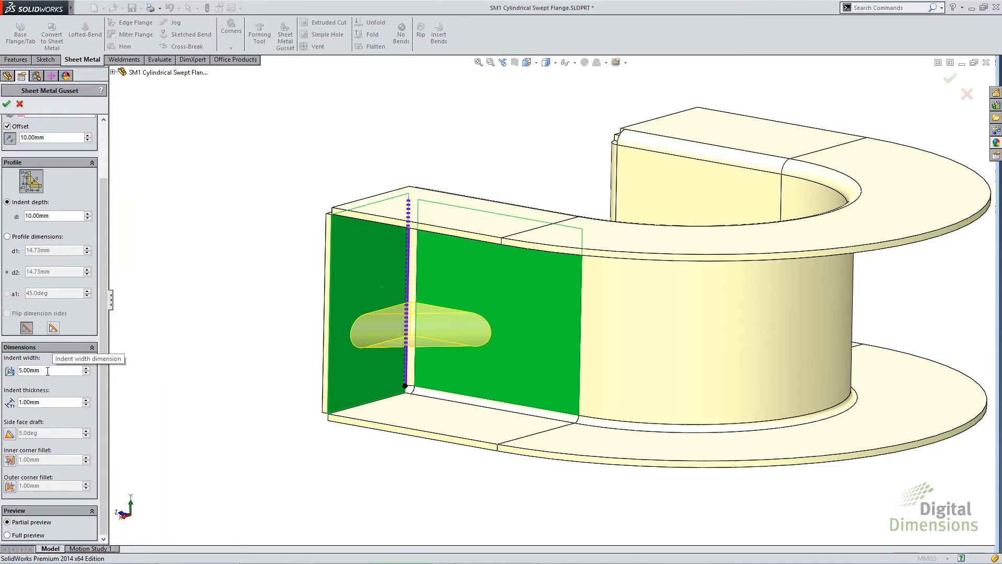
Try a 15 mm indent width and a 5-degree side face draft, restoring the 5 mm width without draft.
left_click(86, 368)
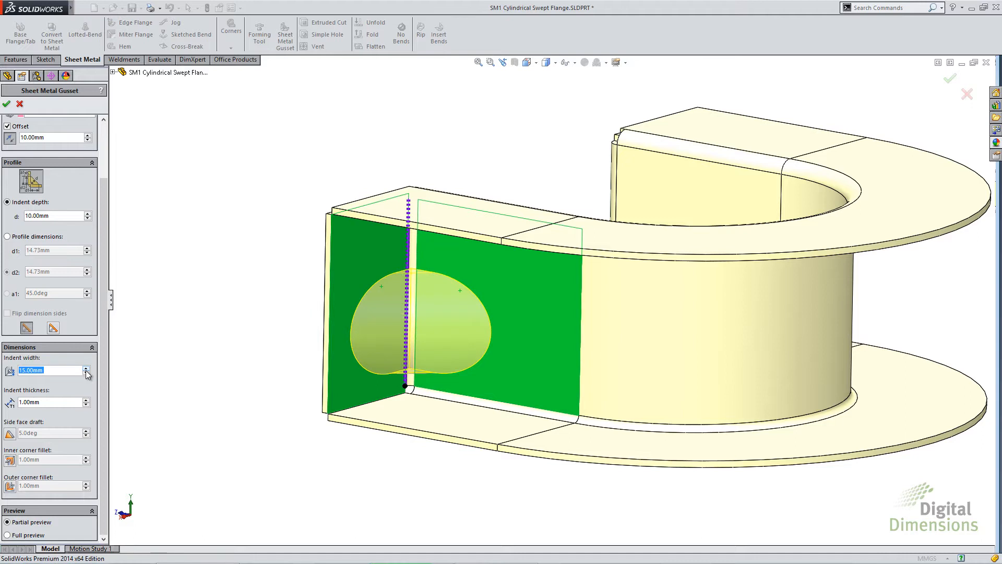
left_click(86, 373)
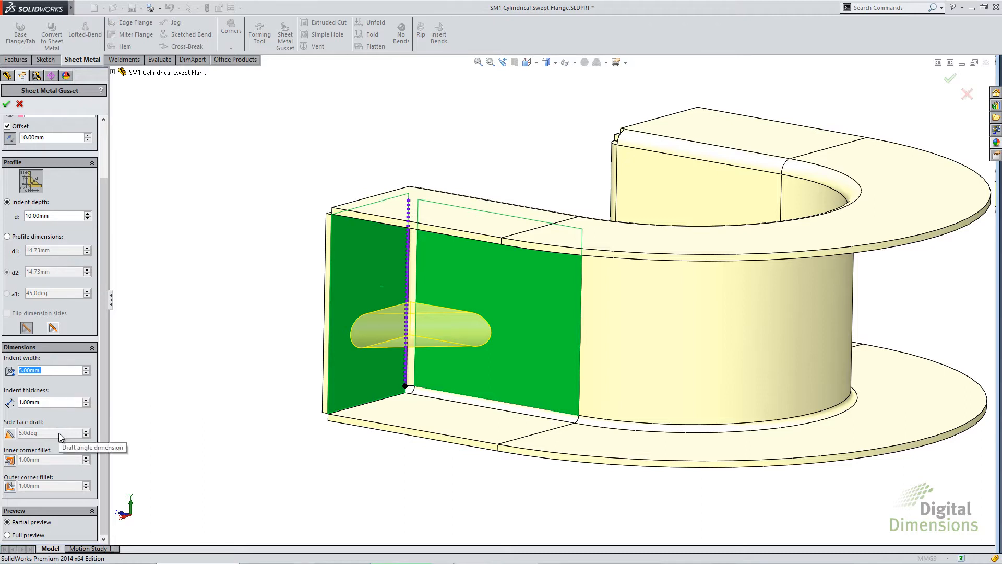
left_click(10, 434)
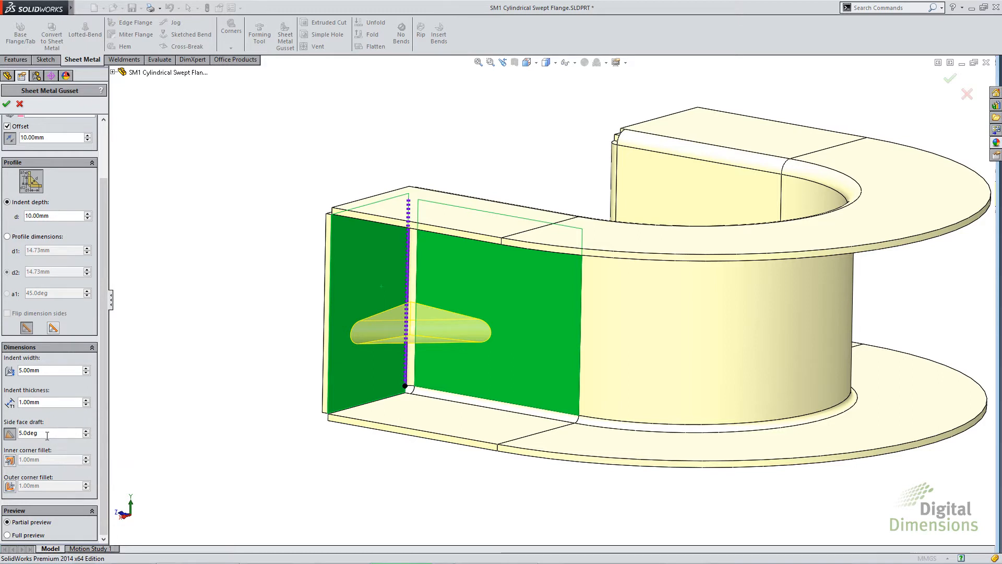
left_click(9, 433)
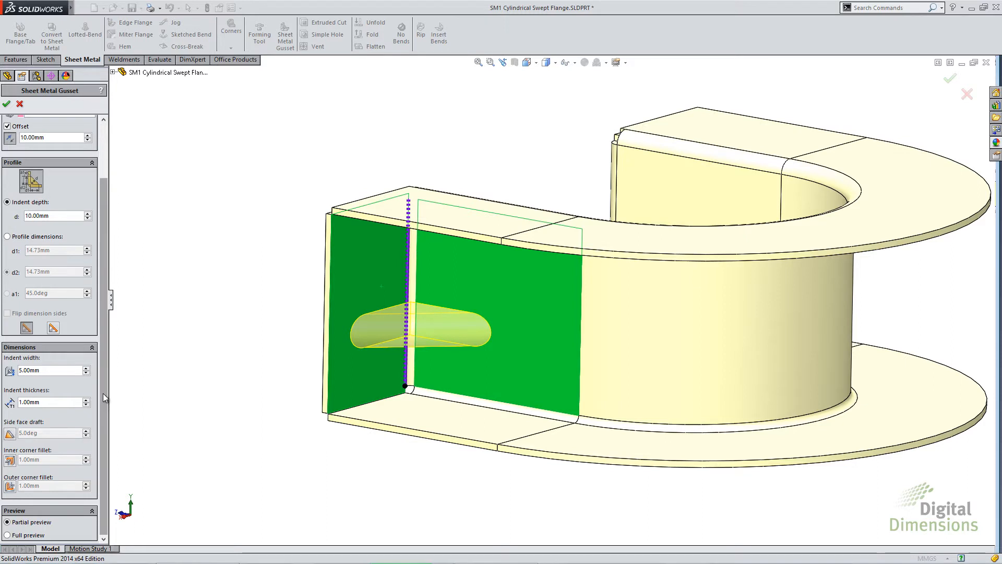
Create the rounded gusset with a 10 mm indent depth, 5 mm indent width and 1 mm thickness.
scroll(102, 393, "up", 3)
left_click(6, 103)
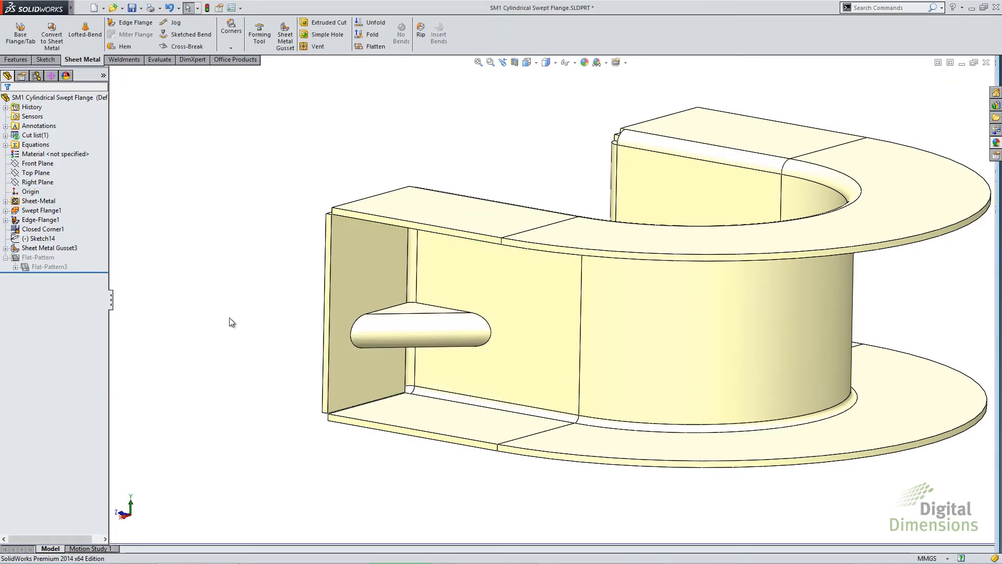
Open the flat pattern feature's settings to check how the new gusset is handled under Faces To Exclude.
mouse_move(221, 347)
middle_mouse_down()
mouse_move(366, 381)
mouse_move(224, 348)
middle_mouse_up()
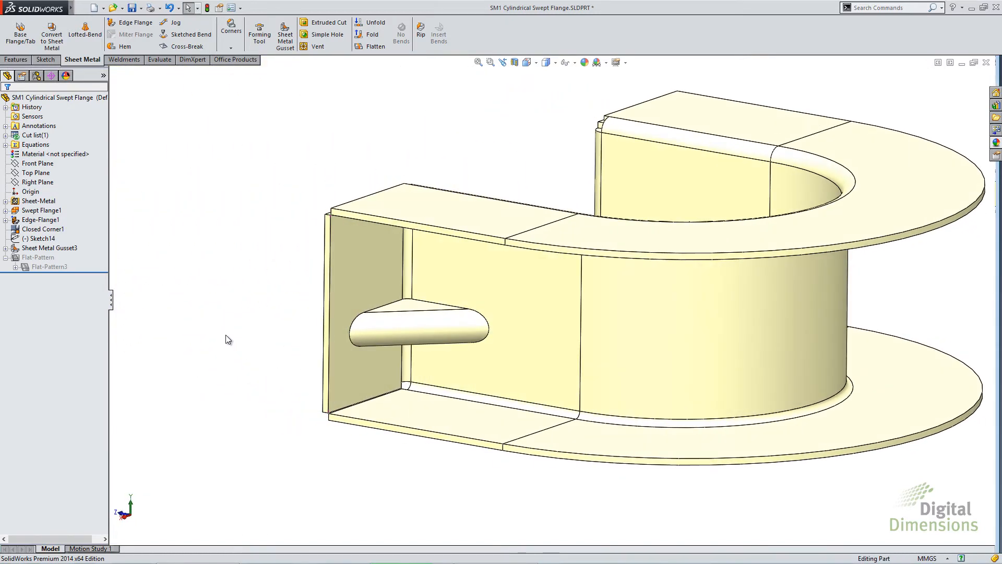
left_click(41, 268)
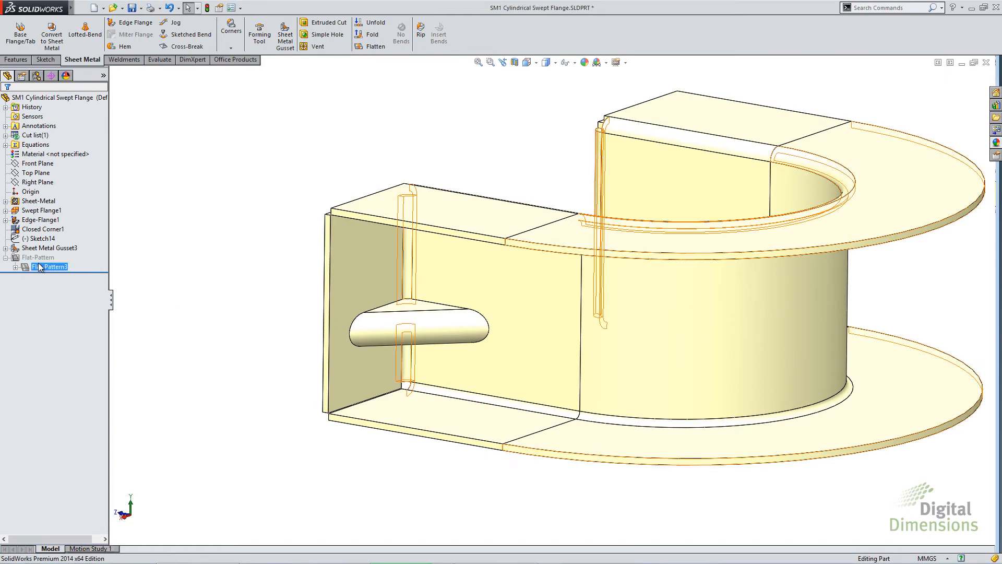
right_click(41, 268)
left_click(41, 239)
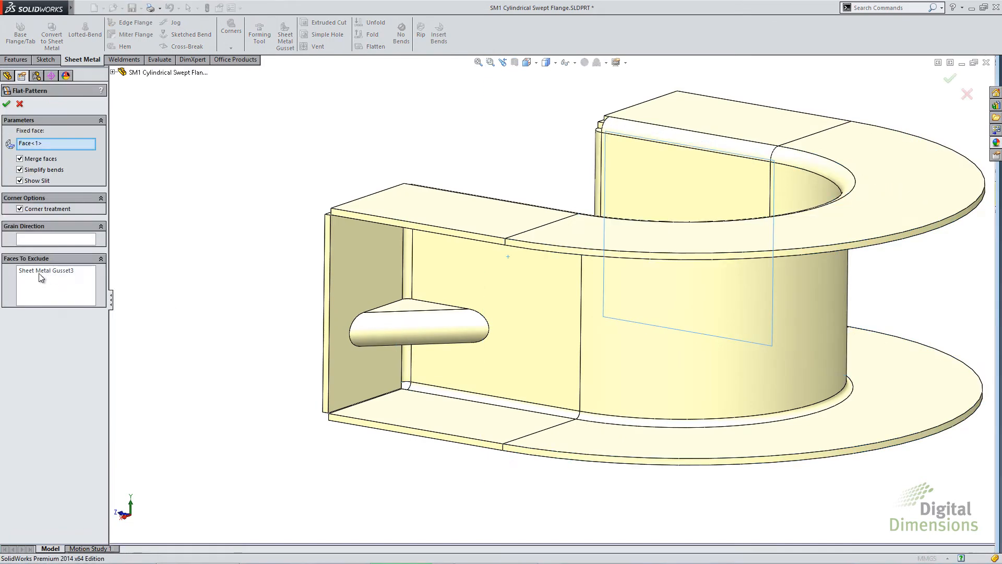
Highlight the gusset listed under Faces To Exclude, close the flat pattern settings, and flatten and refold the part to inspect it.
left_click(50, 273)
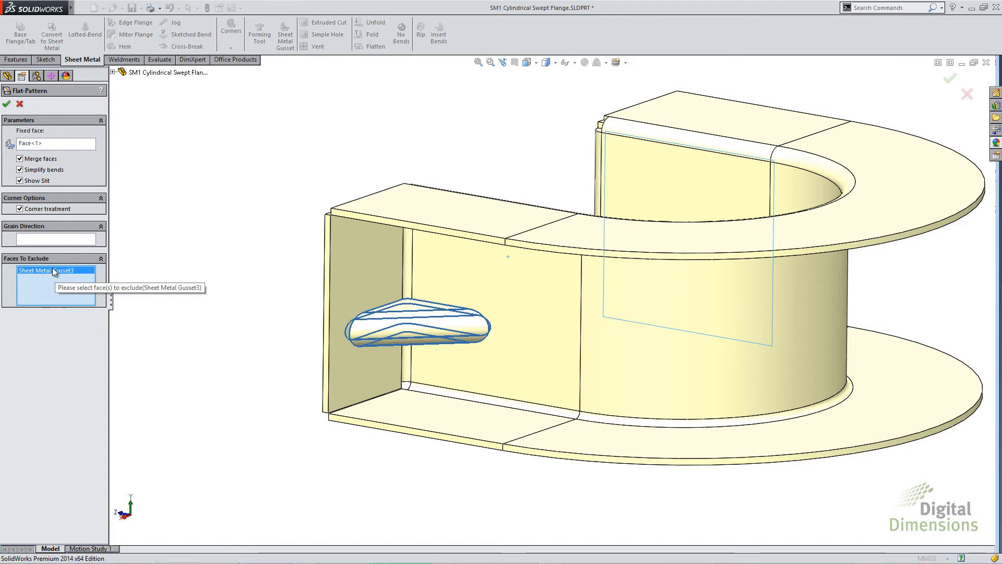
left_click(20, 103)
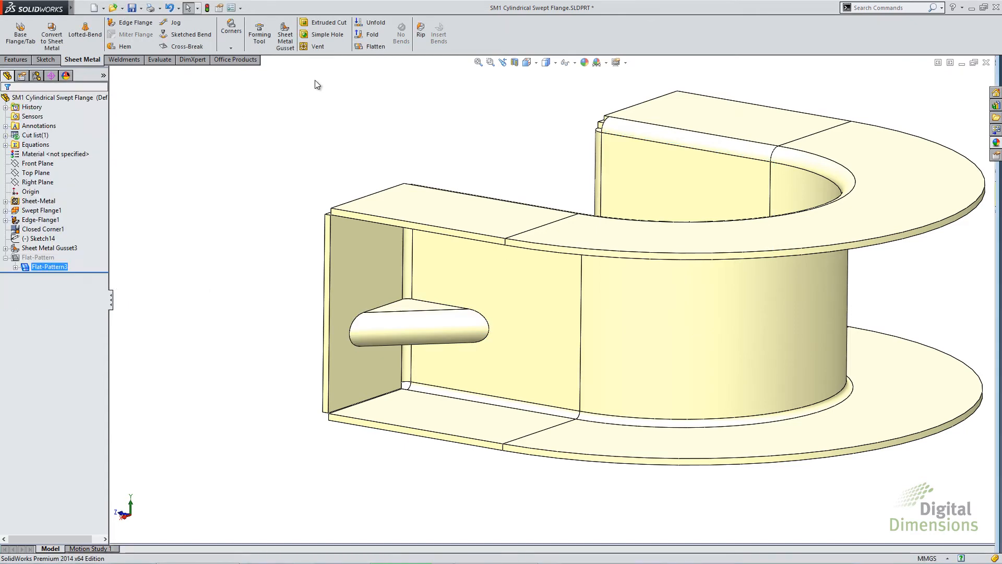
left_click(371, 46)
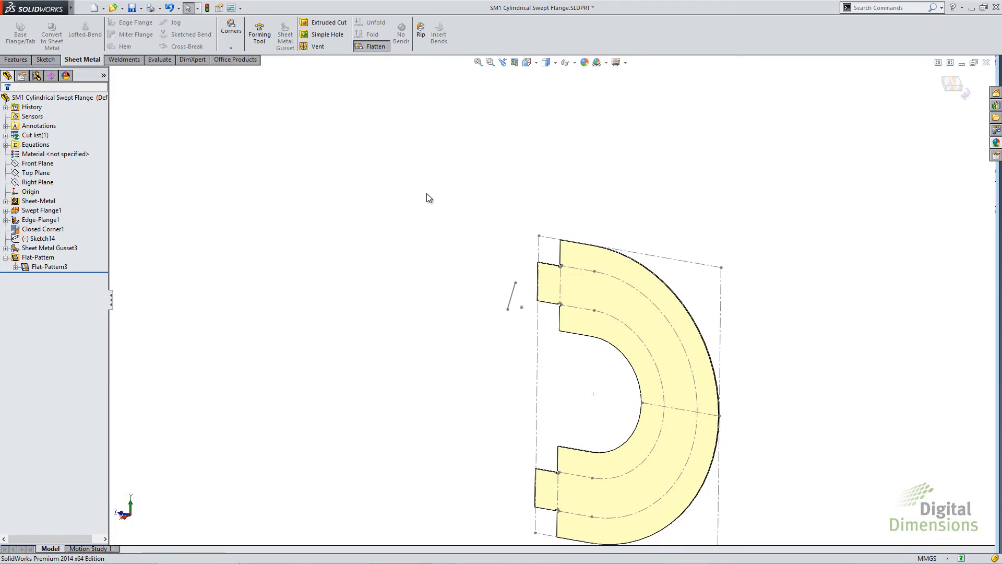
left_click(372, 45)
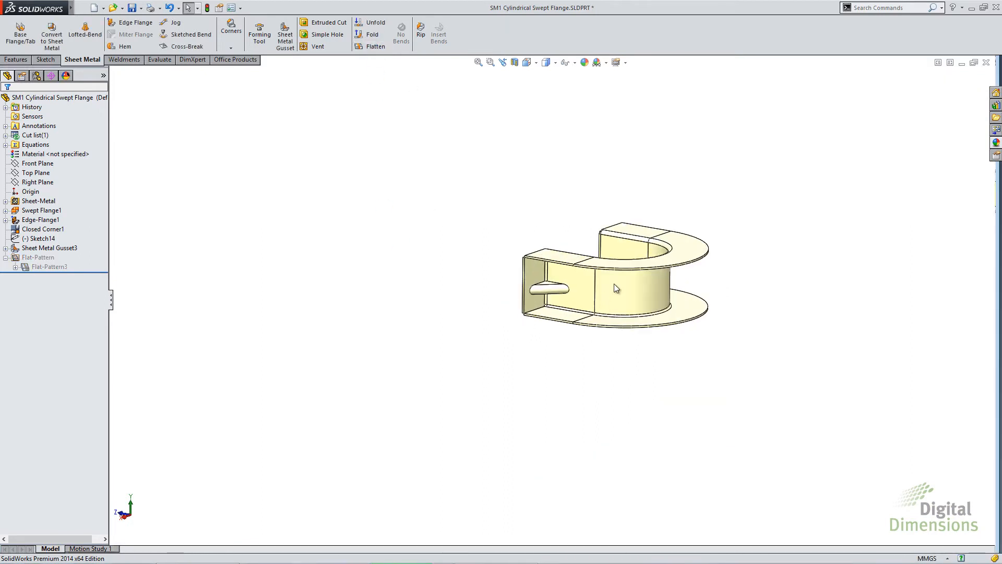
Edit the sheet metal gusset, show Sketch14, and use its angled line on the end flange as the reference line.
left_click(46, 247)
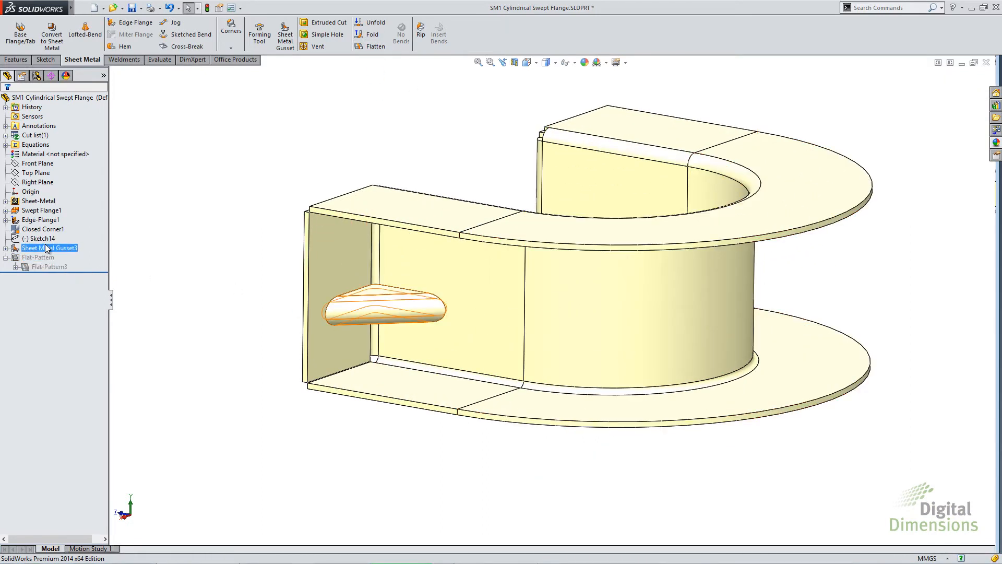
right_click(46, 248)
key("Escape")
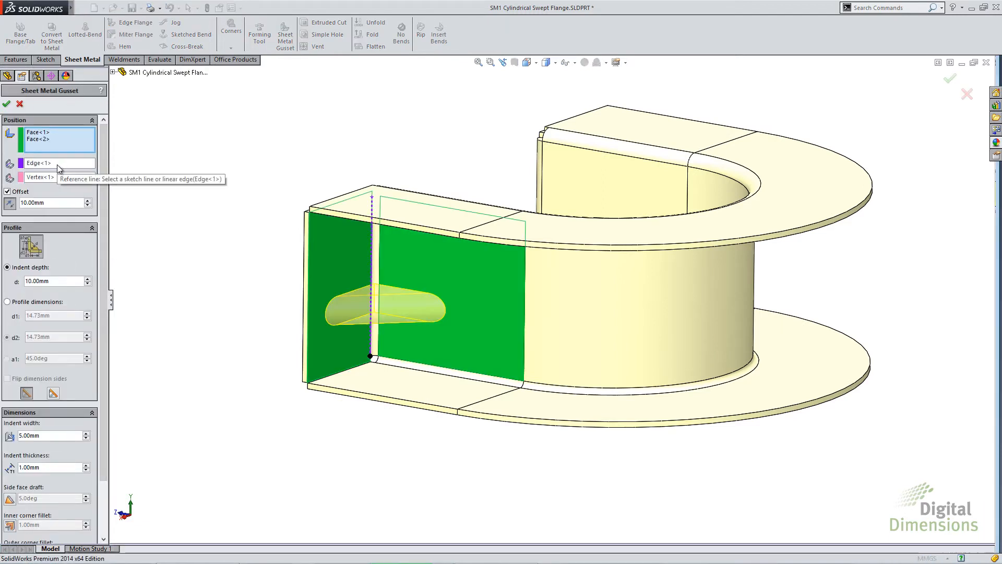
left_click(58, 165)
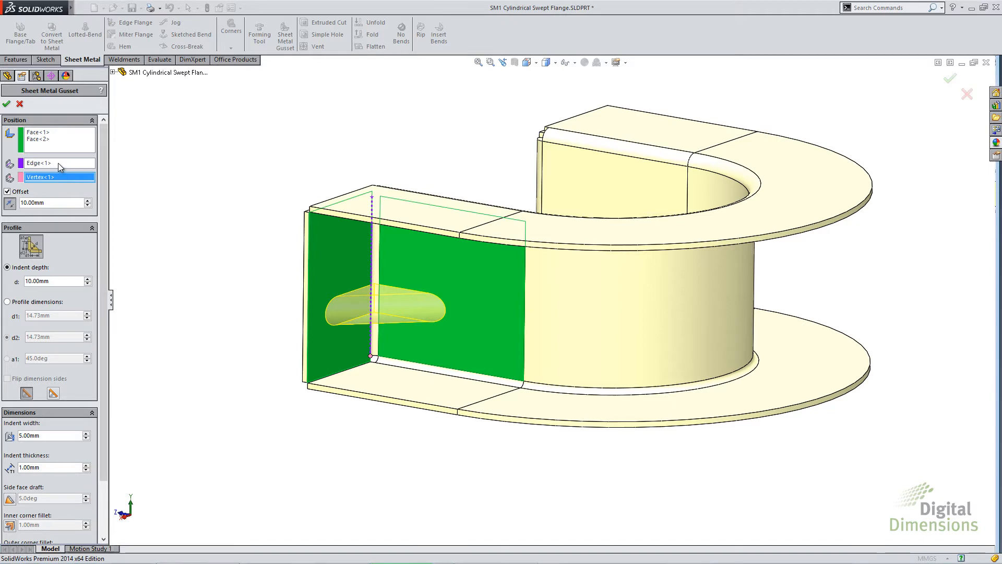
left_click(114, 72)
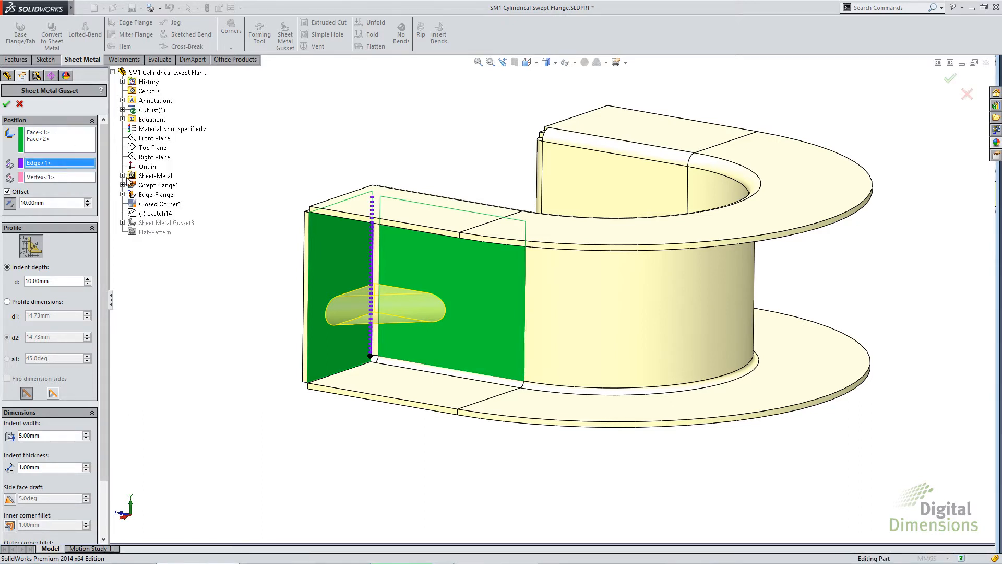
right_click(155, 216)
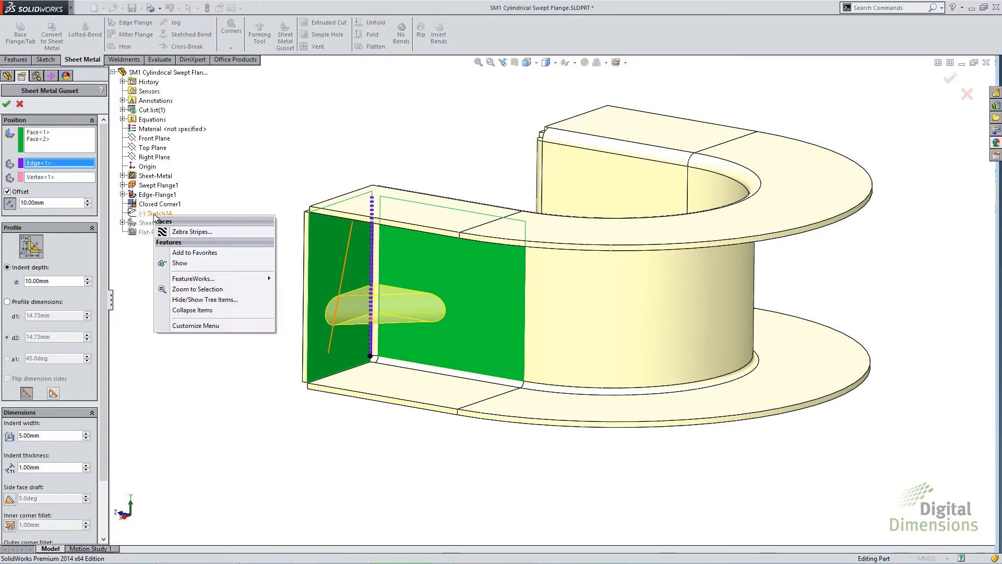
left_click(185, 262)
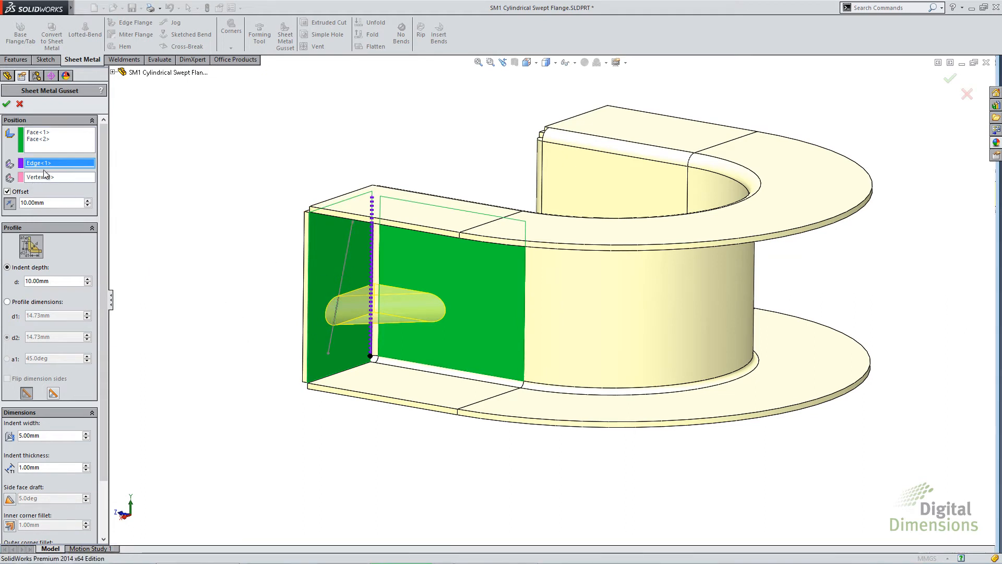
left_click(344, 266)
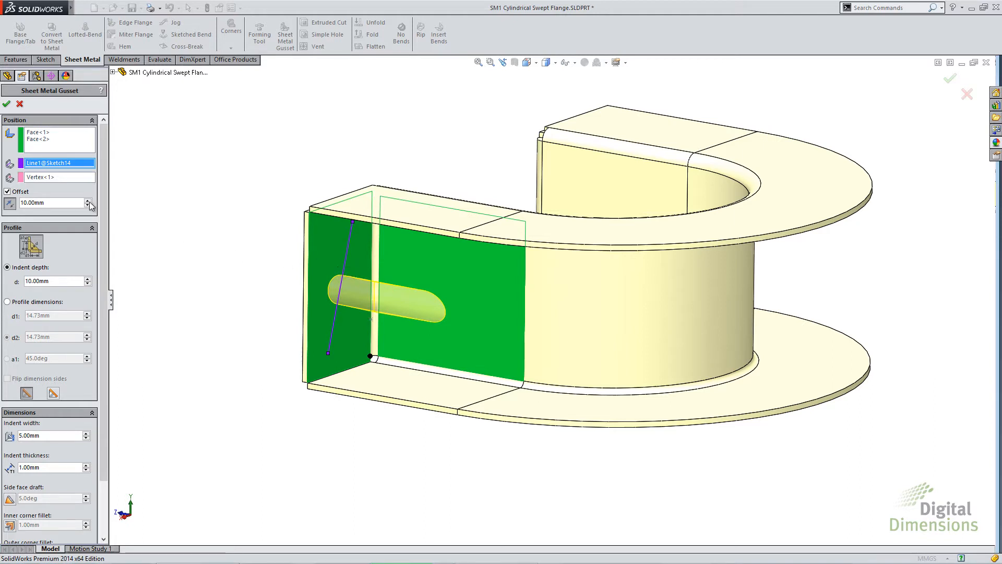
Set the gusset's reference point to the Sketch14 point on the bend edge and turn off the offset.
left_click(64, 178)
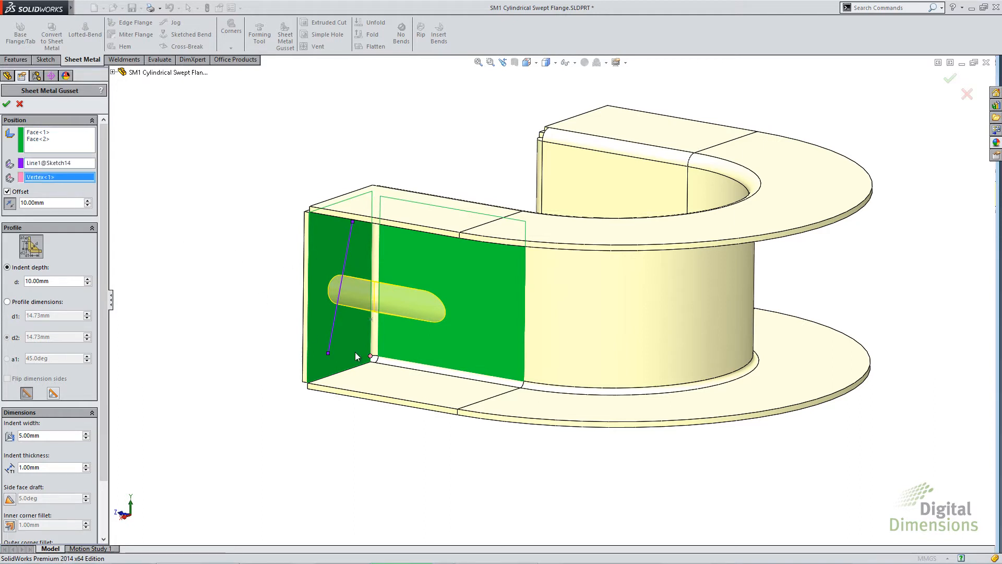
left_click(371, 320)
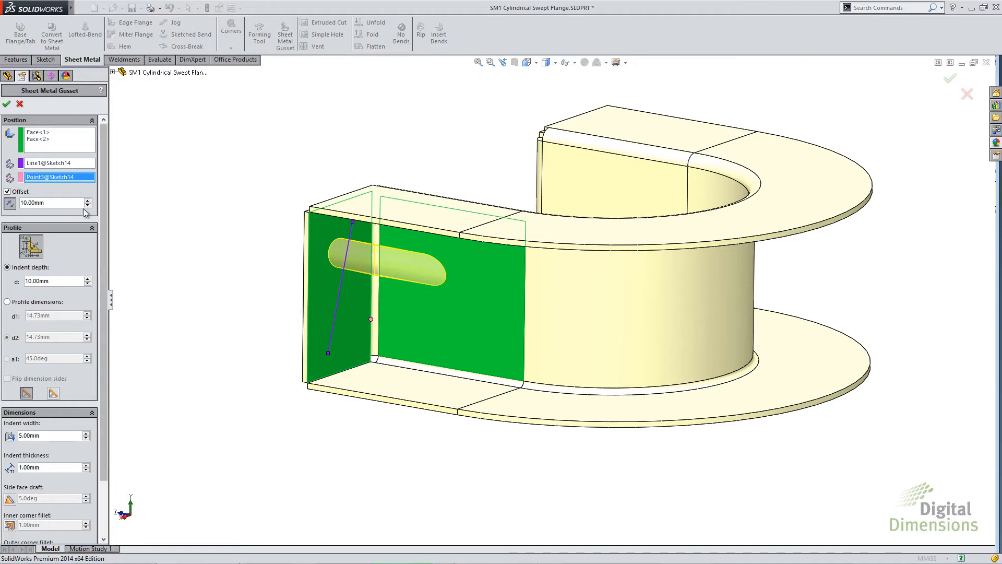
left_click(20, 192)
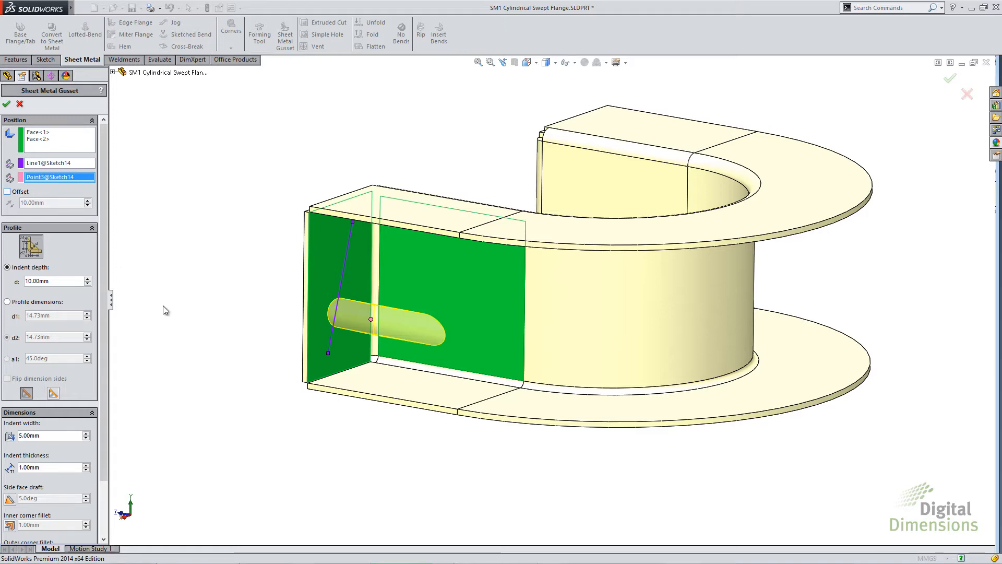
mouse_move(201, 351)
middle_mouse_down()
mouse_move(246, 351)
mouse_move(260, 365)
mouse_move(194, 346)
middle_mouse_up()
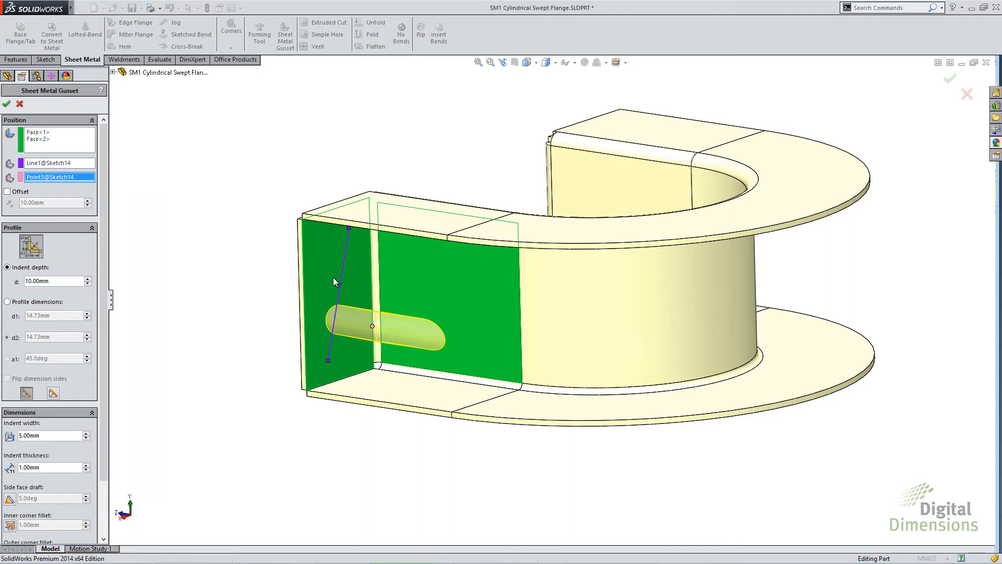
Switch to the PowerPoint slide show, advance to the Bent Lofted Bends slide, and switch to the SM2 Lofted Transition Bends part in SolidWorks.
mouse_move(391, 547)
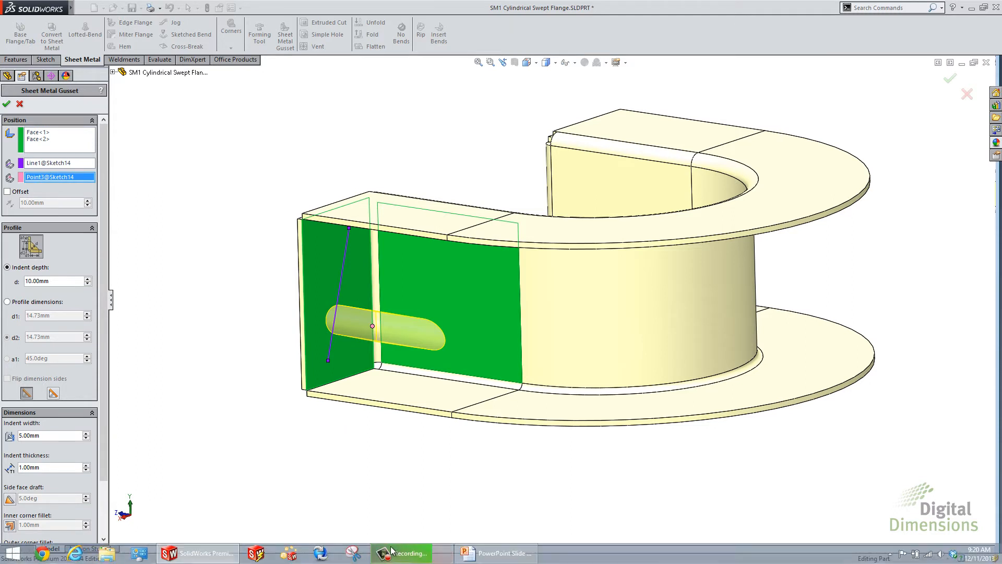
left_click(534, 554)
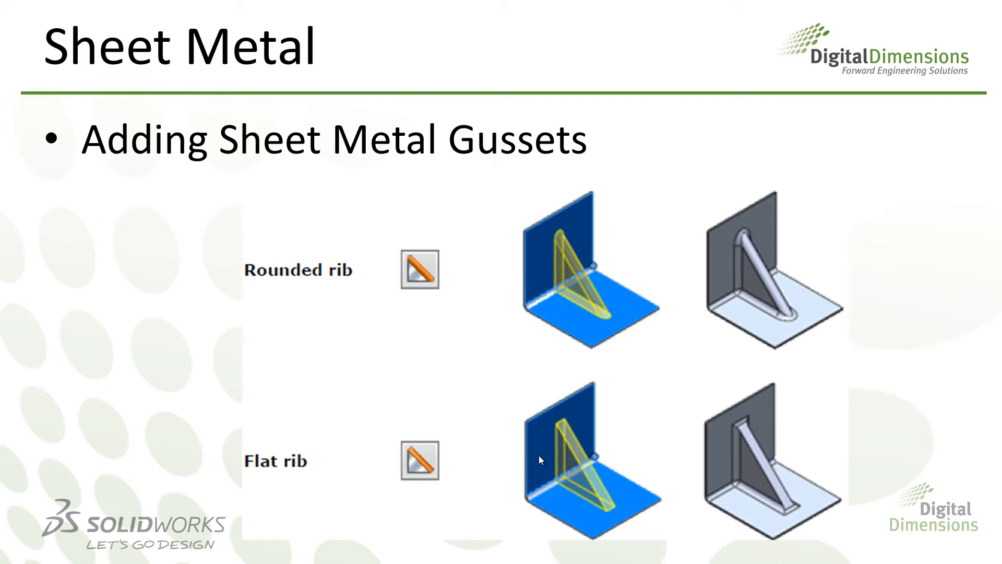
left_click(539, 455)
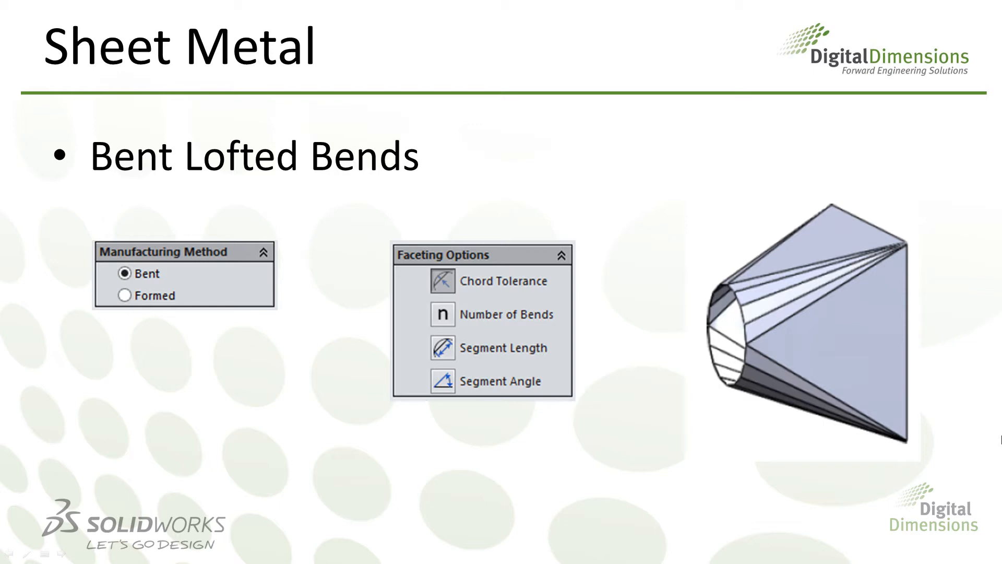
key("alt+Tab")
key("Tab")
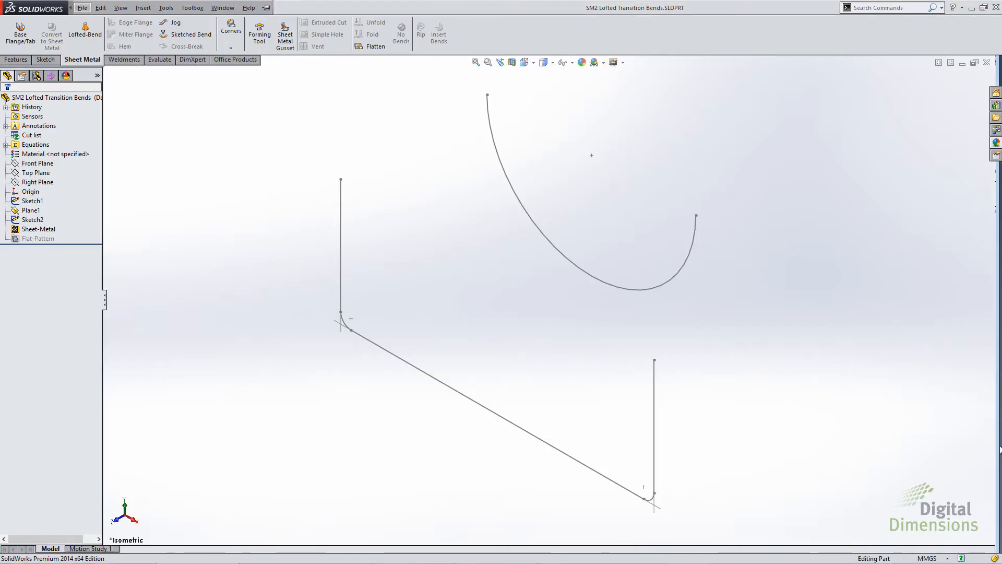
Set up a lofted bend between the arc sketch and the U-shaped sketch with the Bent method and 10 bends.
left_click(85, 31)
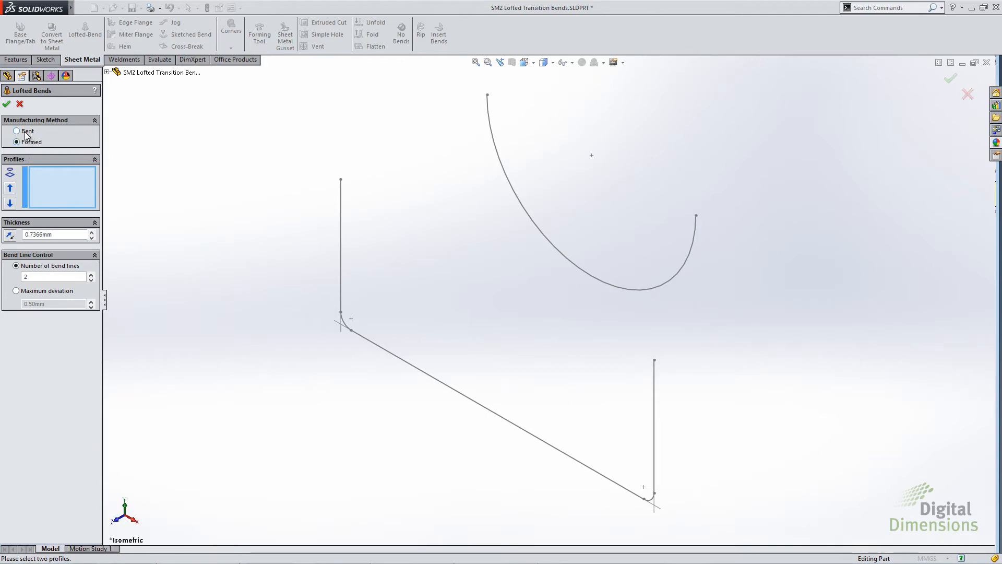
left_click(487, 111)
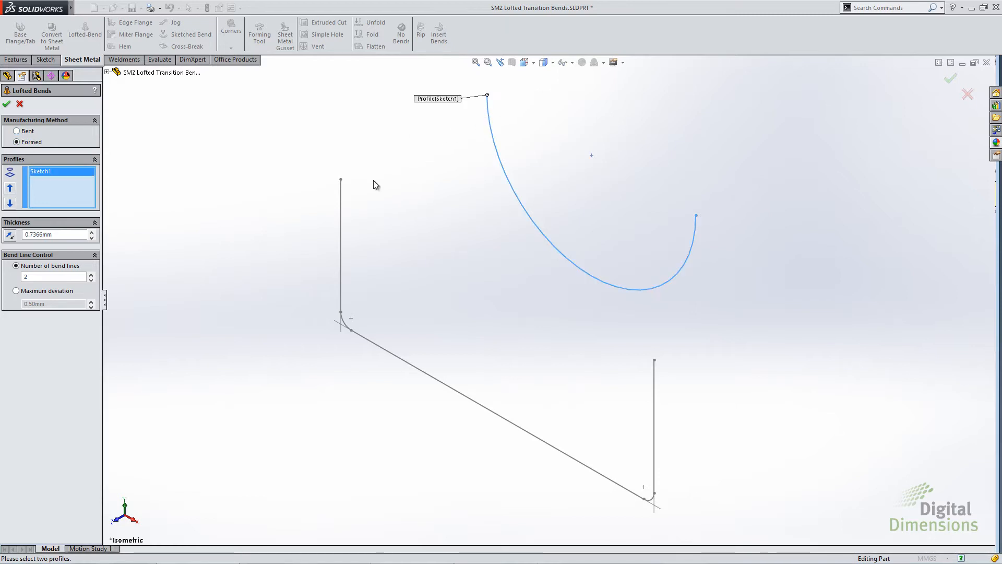
left_click(340, 198)
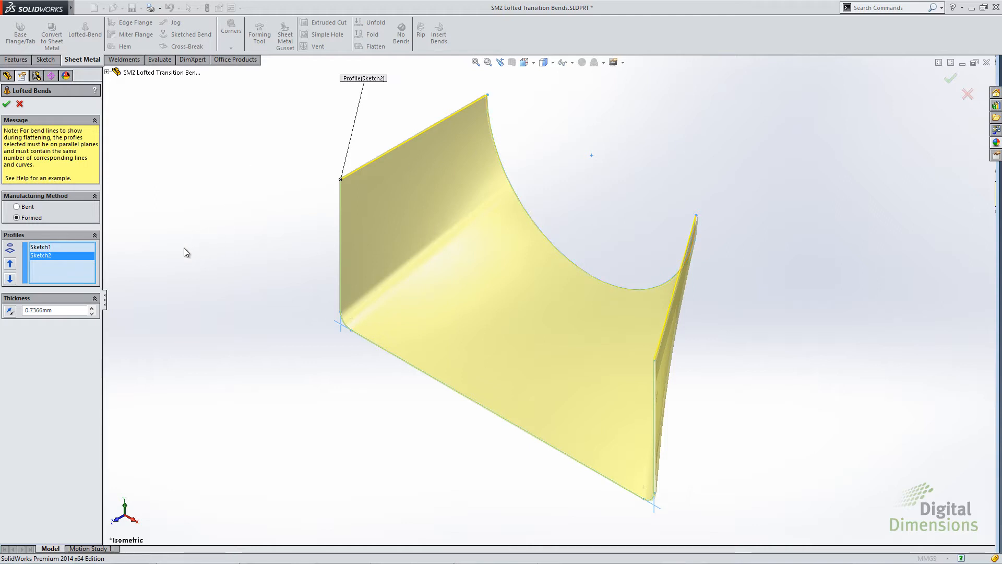
left_click(17, 208)
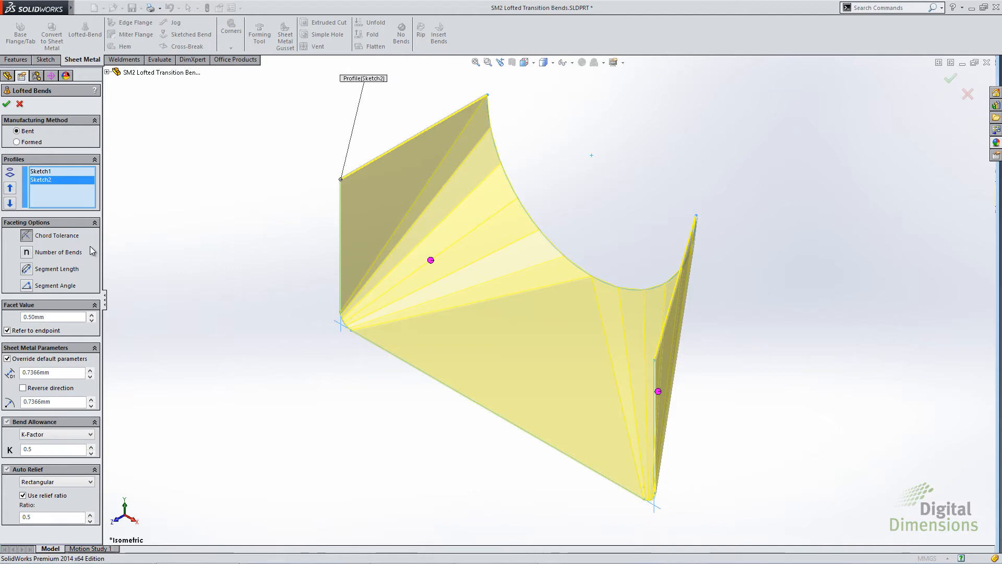
left_click(26, 253)
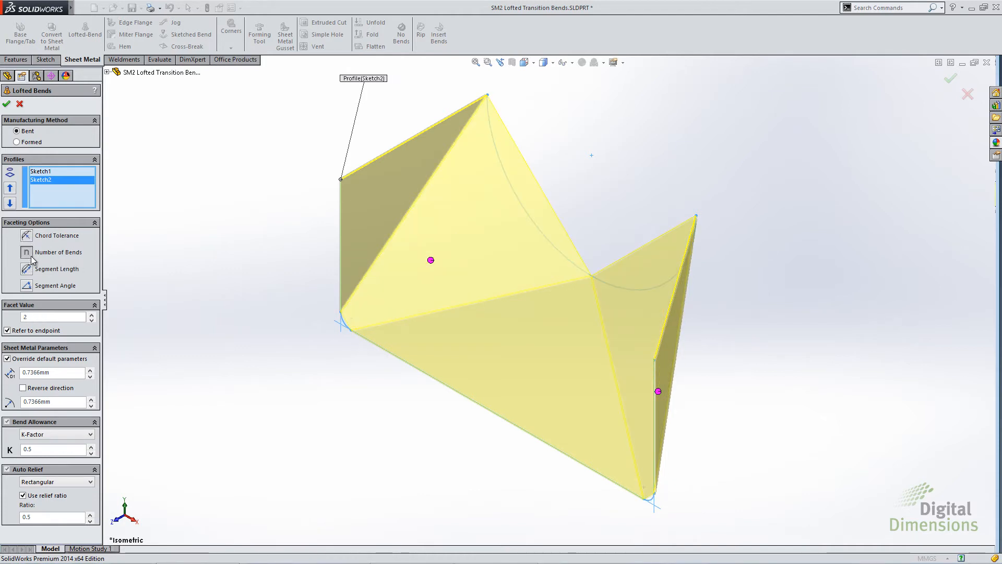
double_click(33, 319)
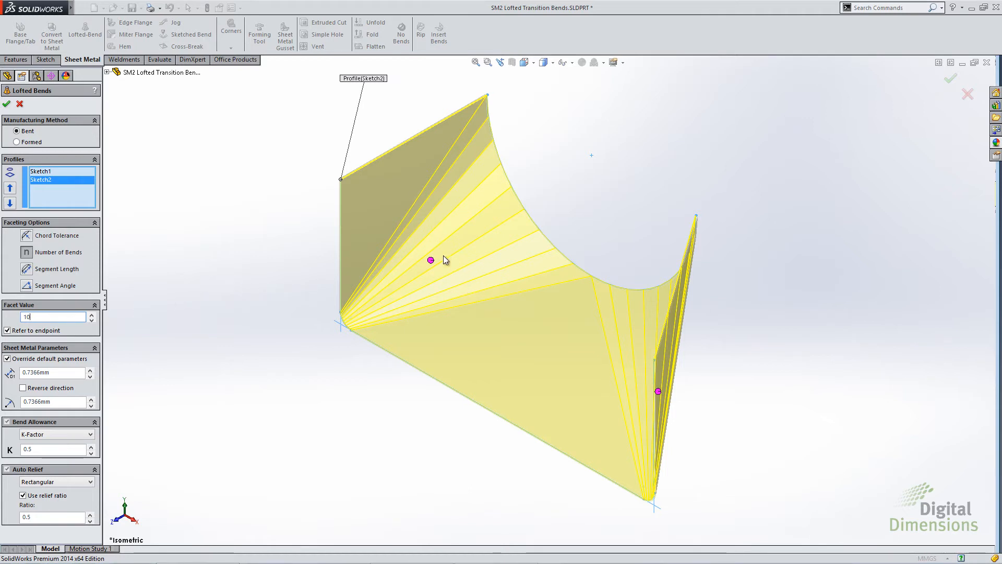
Try faceting by segment length, a 30-degree segment angle and chord tolerance, and return to faceting by number of bends.
left_click(26, 269)
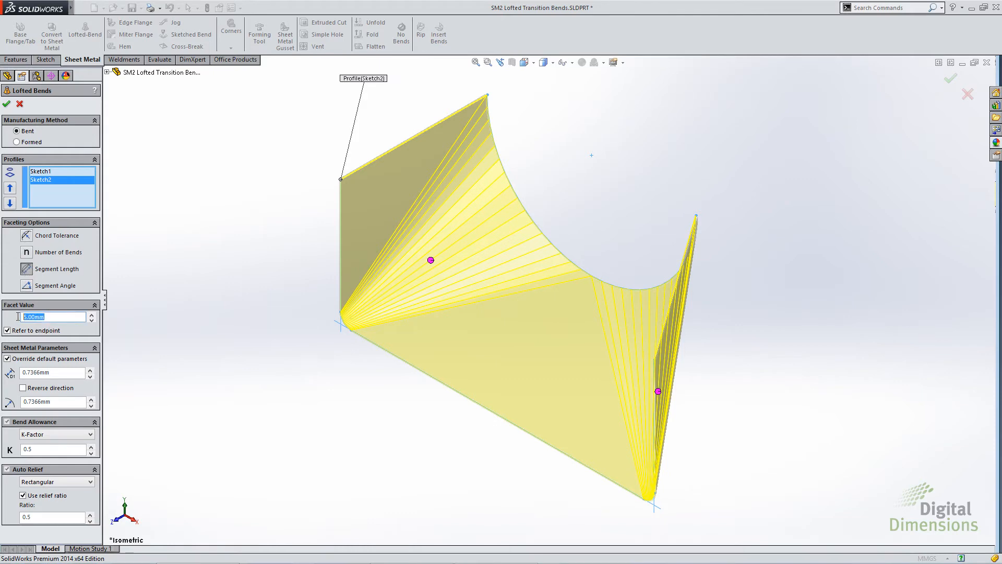
left_click(26, 286)
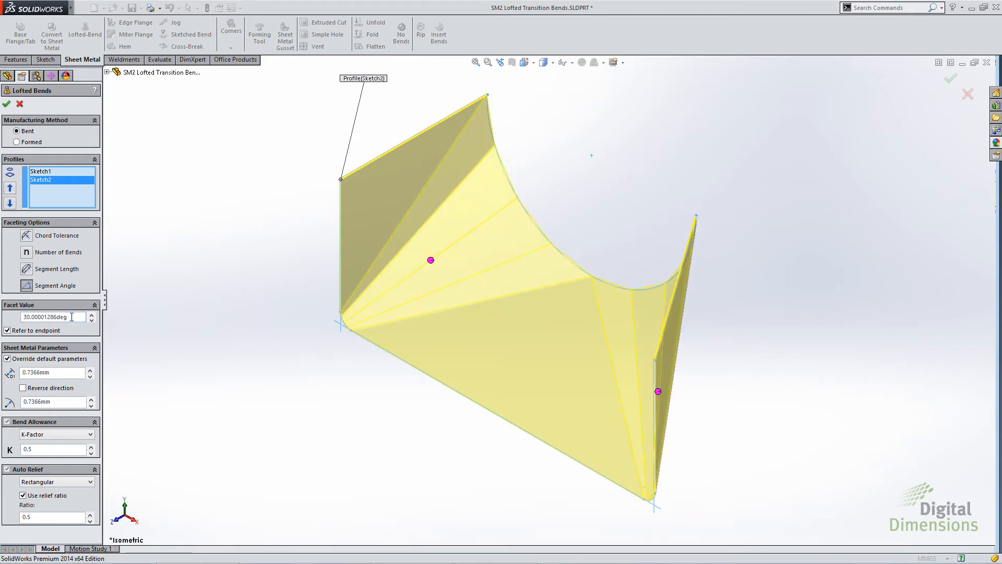
left_click_drag(70, 317, 2, 317)
type("30")
key("Return")
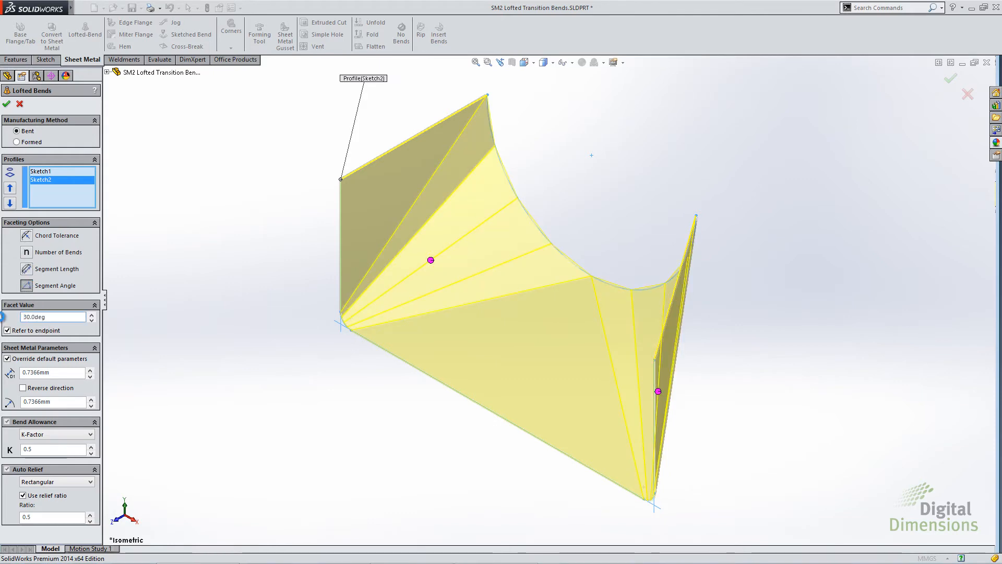
left_click(27, 238)
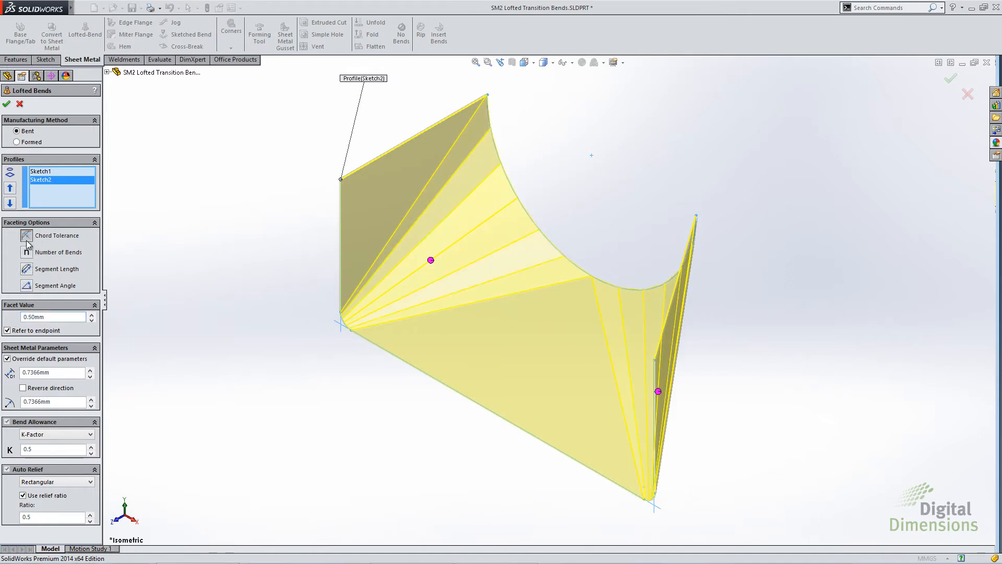
left_click(27, 252)
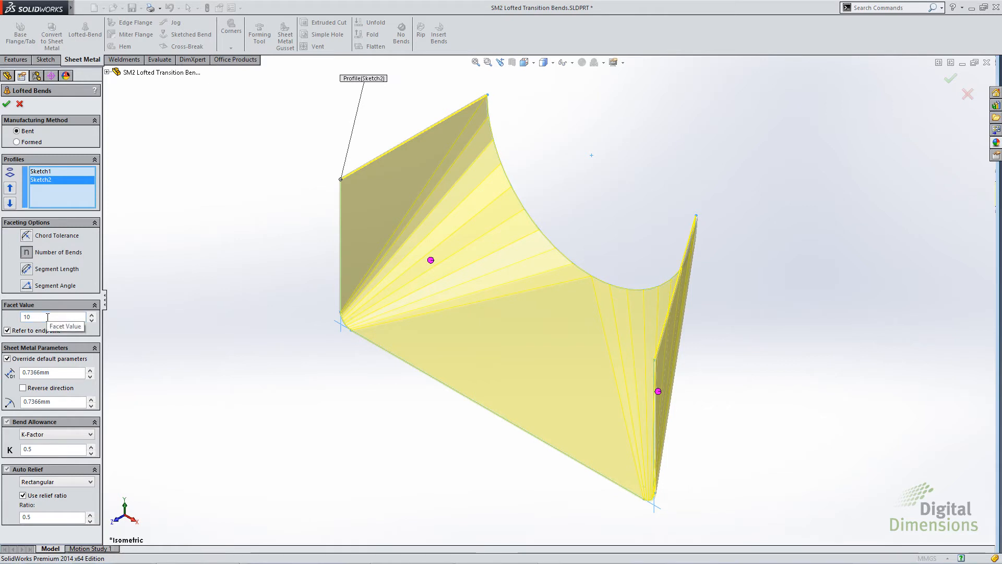
Override the faceting of the loft's right-hand corner with 7 bends and create the lofted bend.
scroll(248, 286, "up", 2)
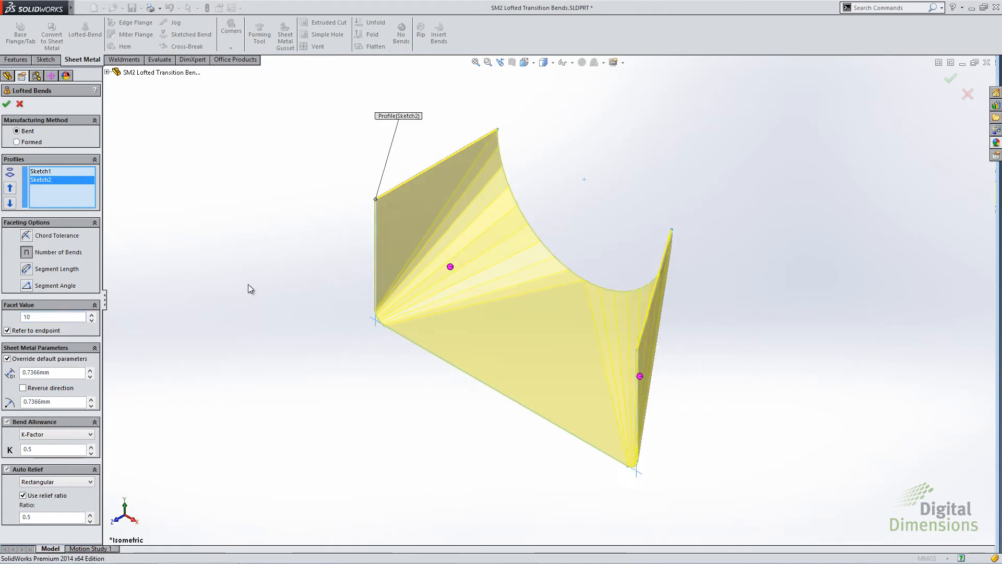
middle_click_drag(579, 370, 601, 360)
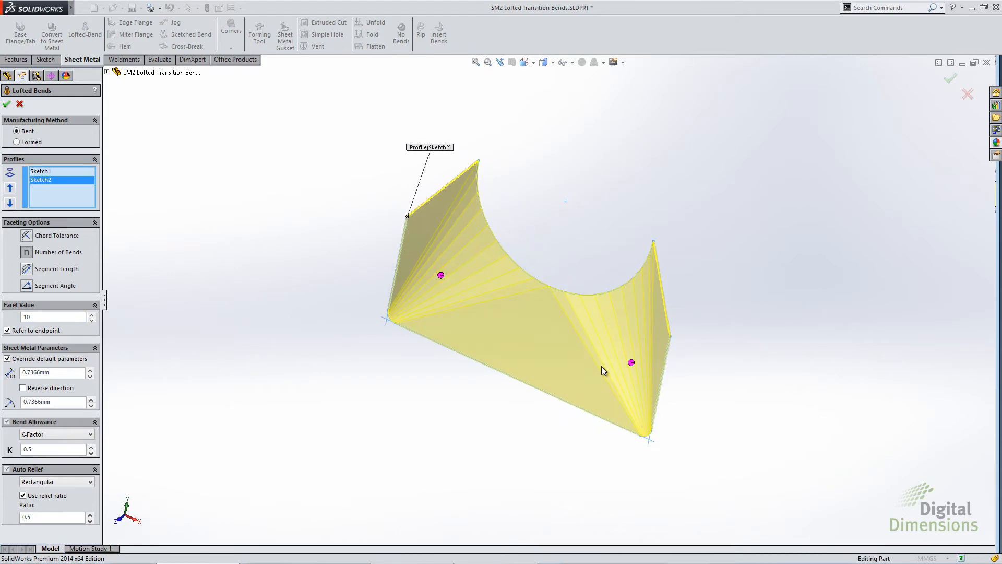
scroll(593, 364, "down", 2)
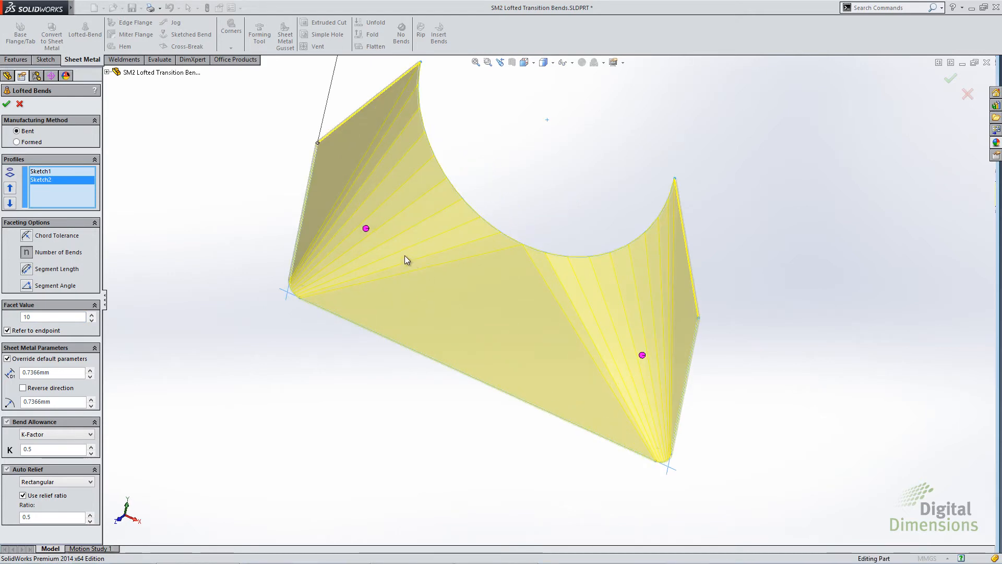
left_click(643, 355)
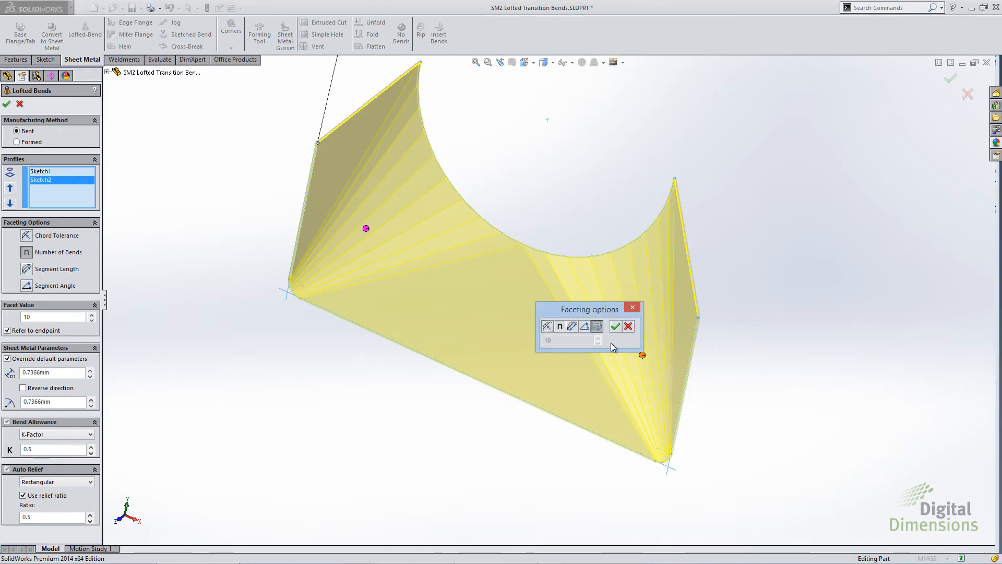
left_click(559, 327)
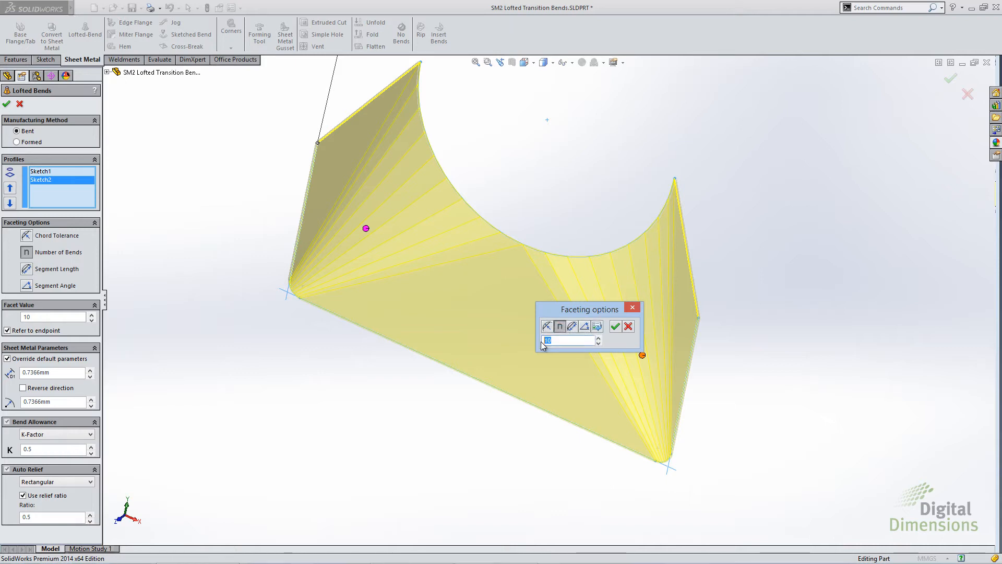
left_click(541, 341)
type("7")
key("Return")
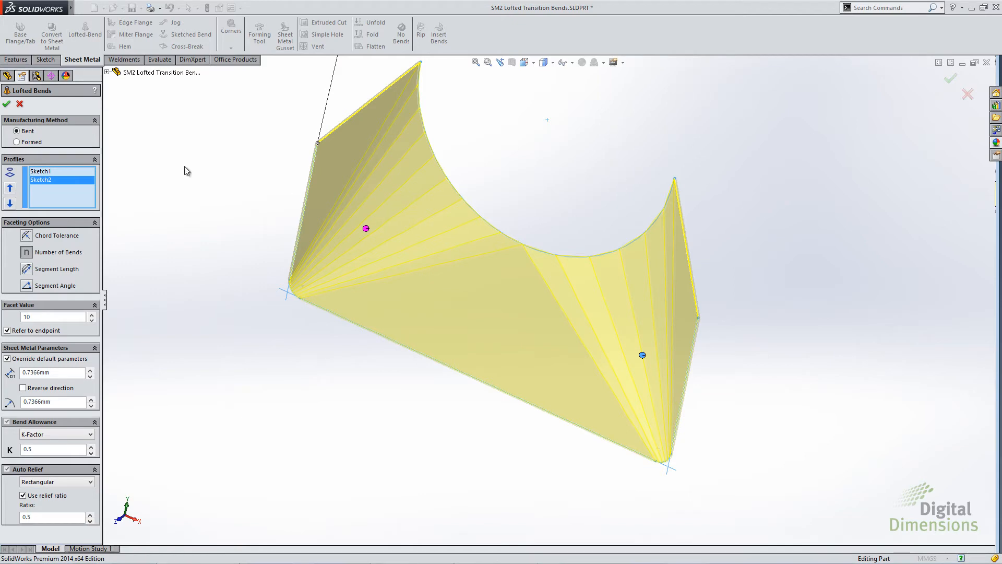
left_click(6, 104)
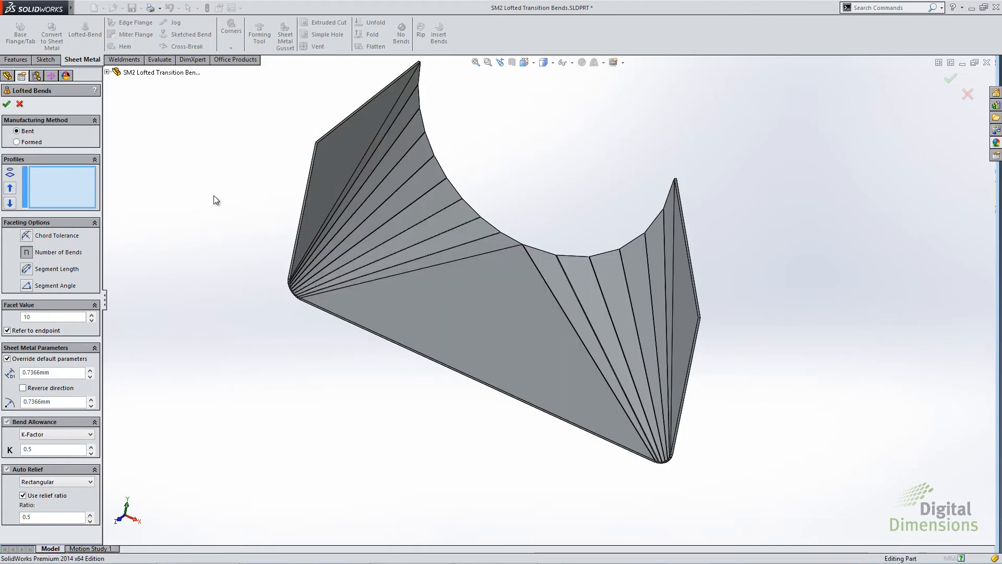
Examine the transition's flat pattern, return to the folded part, and open the lofted bend feature for editing.
left_click(365, 47)
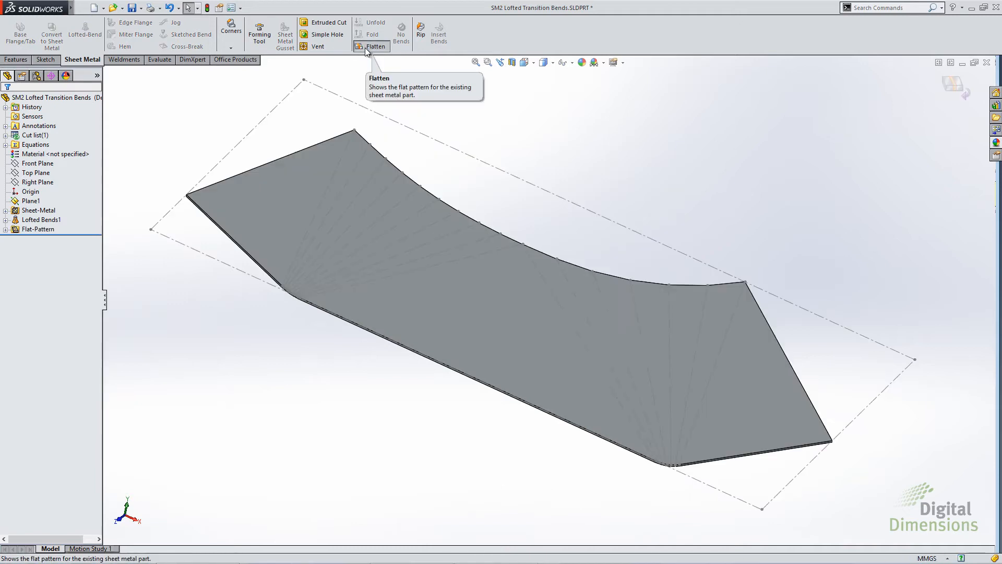
left_click(365, 47)
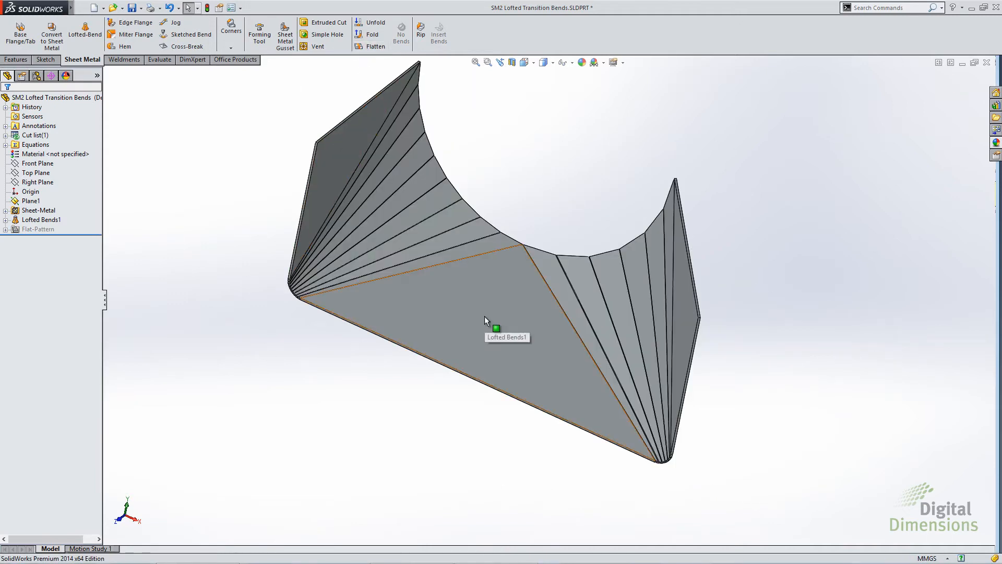
left_click(33, 229)
left_click(33, 222)
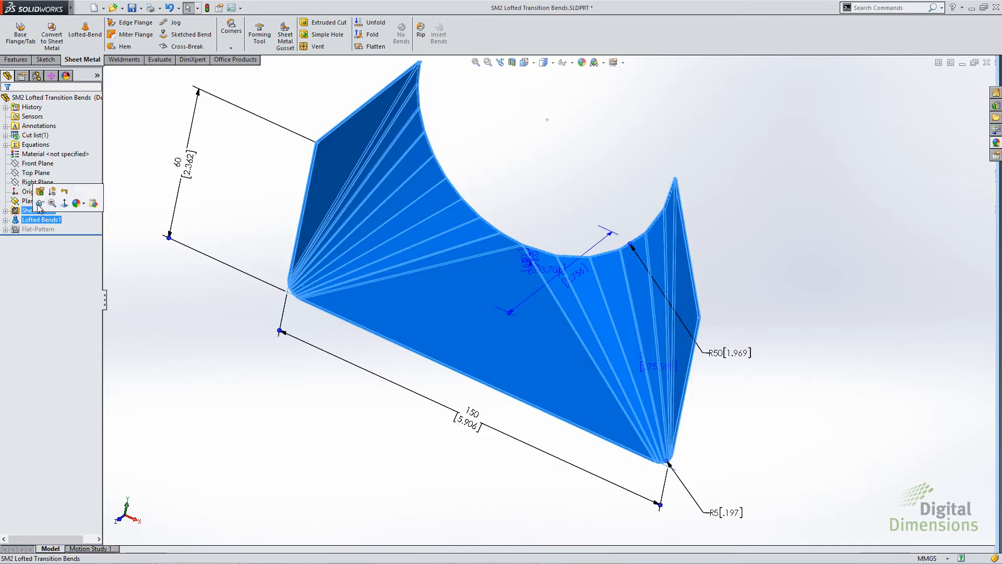
left_click(39, 192)
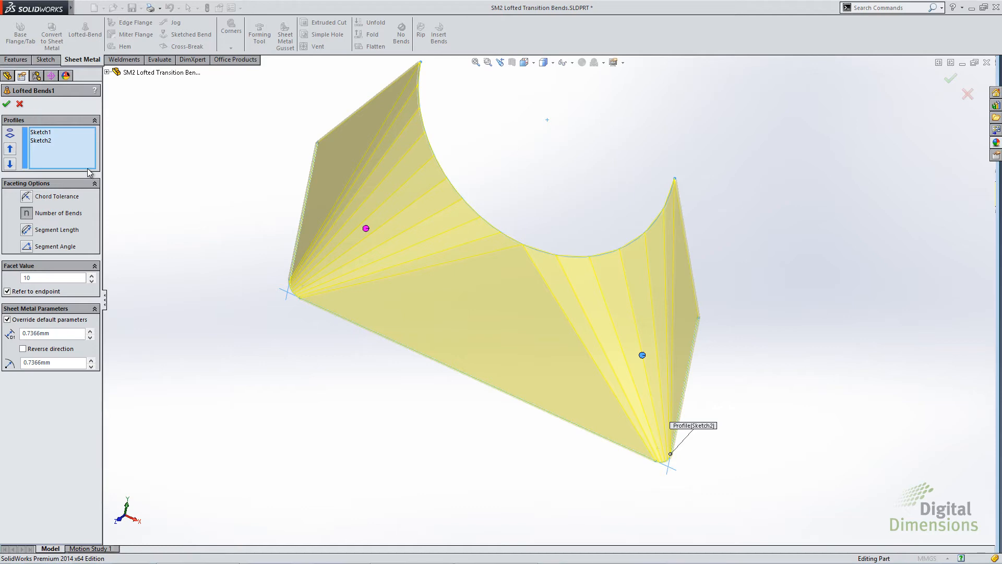
Switch to the PowerPoint slide show, advance to the Corner Reliefs and Bend Transitions slide, and switch to the SM1 Cylindrical Swept Flange part in SolidWorks.
left_click(501, 554)
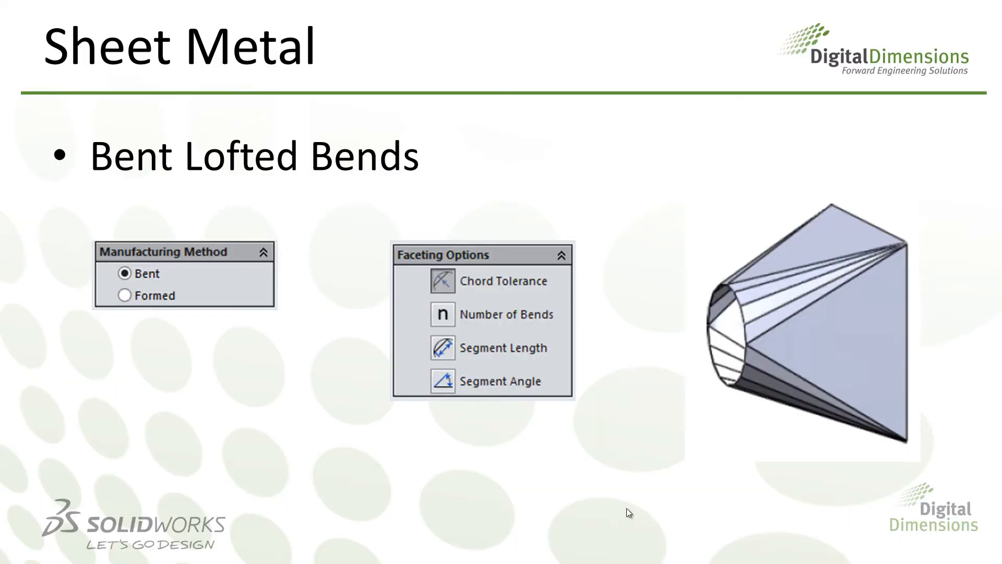
left_click(626, 508)
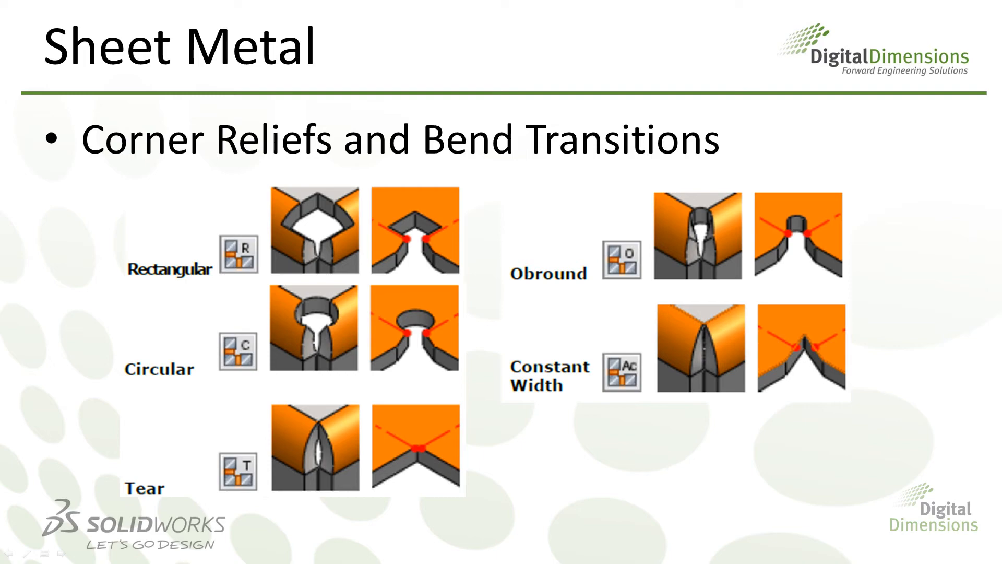
key("alt+Tab")
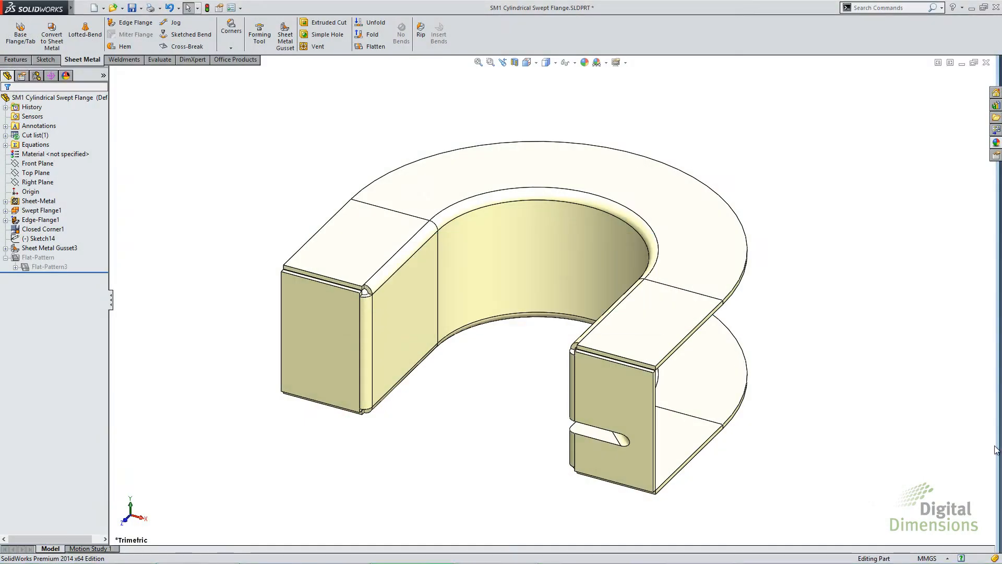
Start a Corner Relief feature on the swept flange body and collect all of its corners.
left_click(233, 48)
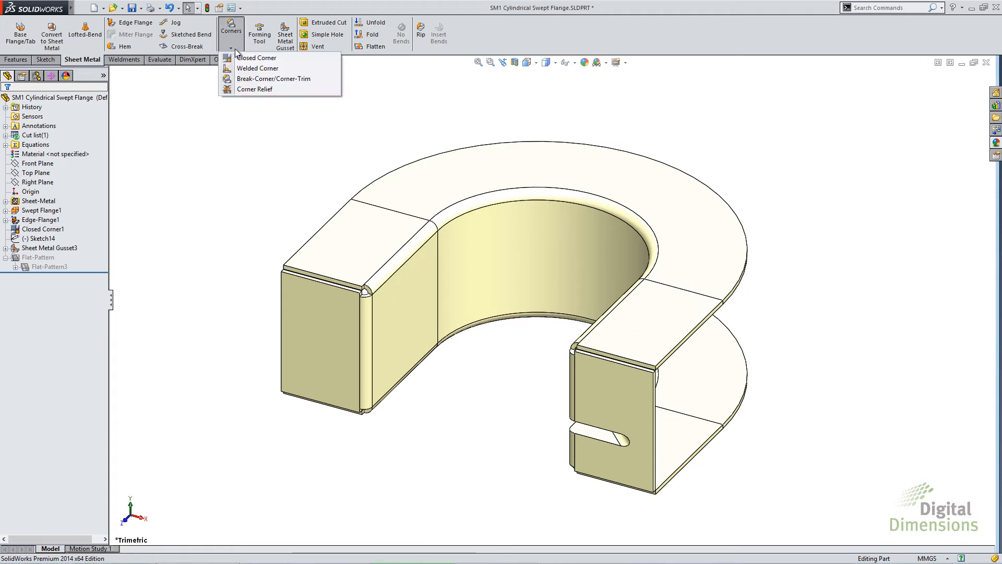
left_click(255, 90)
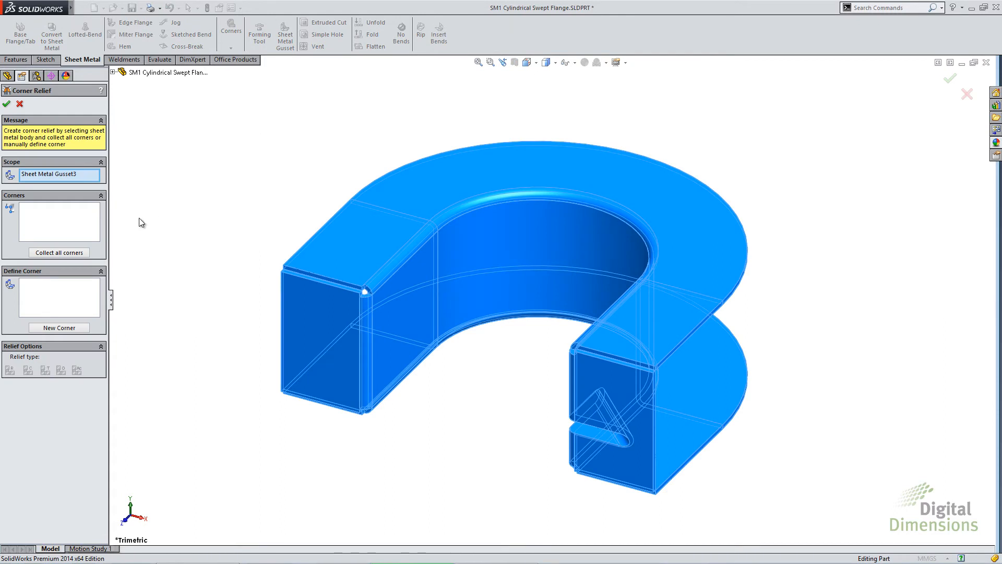
left_click(59, 252)
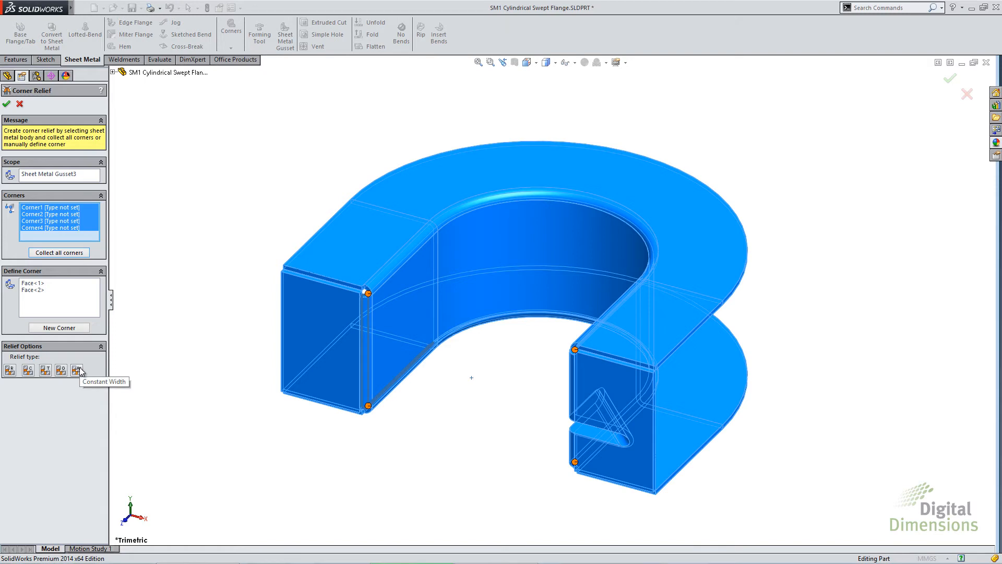
Examine which location on the part each collected corner refers to, using both the corner list and the model markers.
left_click(58, 214)
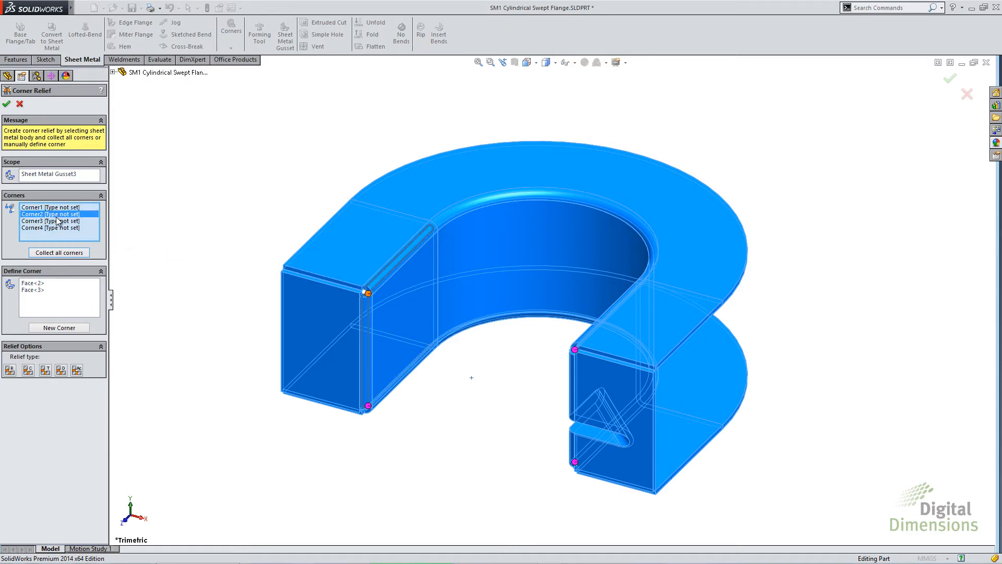
left_click(57, 221)
left_click(55, 228)
left_click(54, 220)
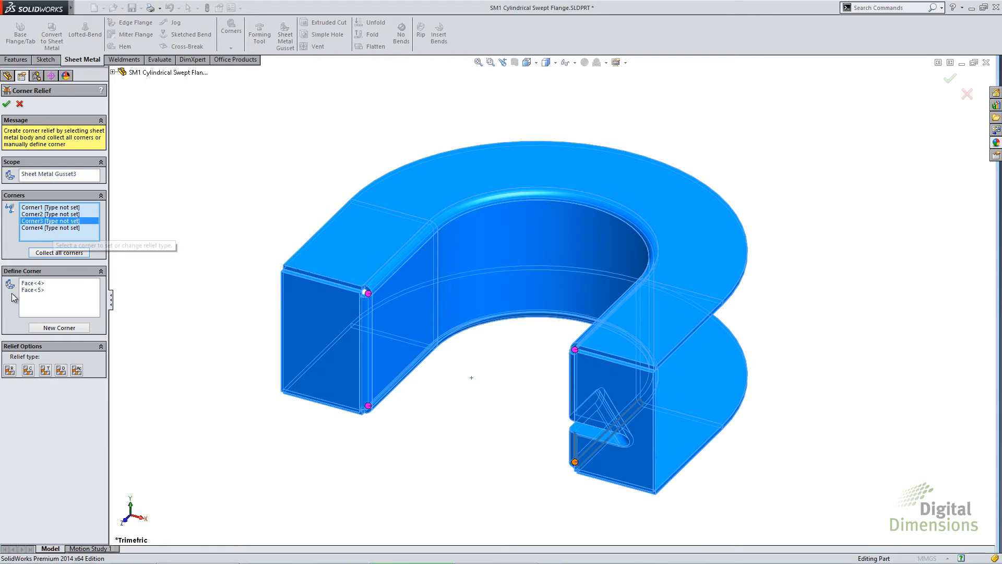
left_click(37, 228)
left_click(37, 221)
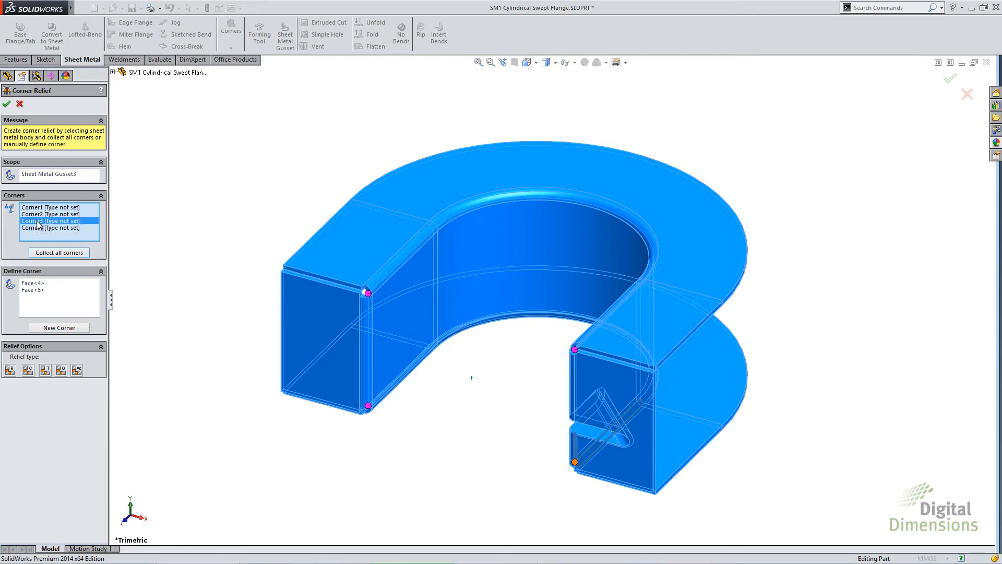
left_click(38, 215)
left_click(37, 208)
left_click(38, 214)
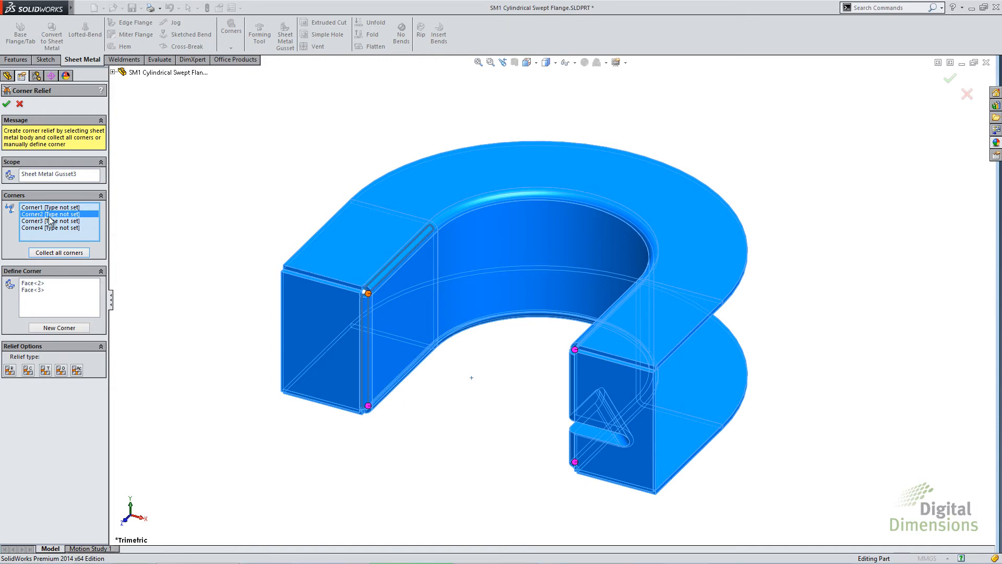
left_click(369, 299)
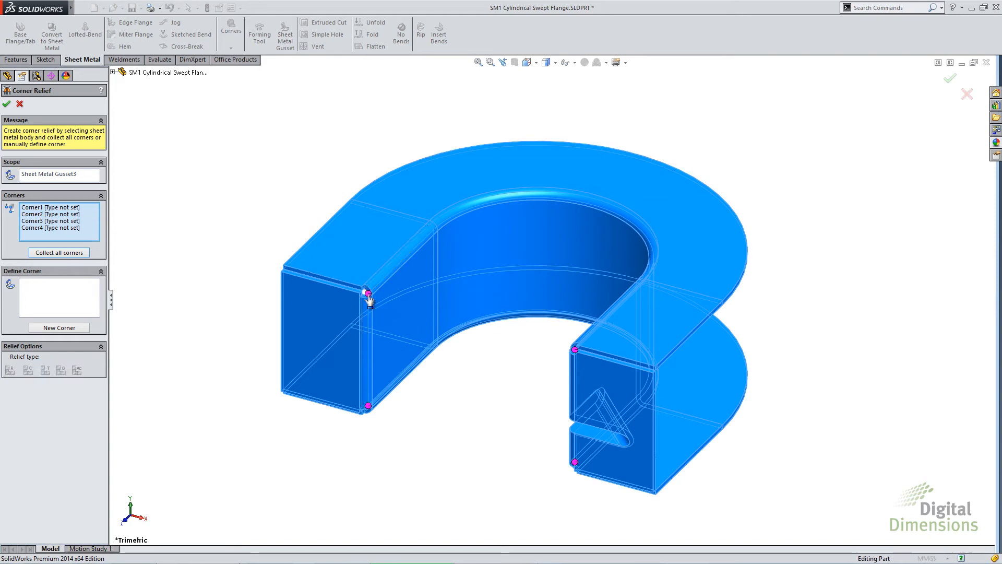
left_click(369, 299)
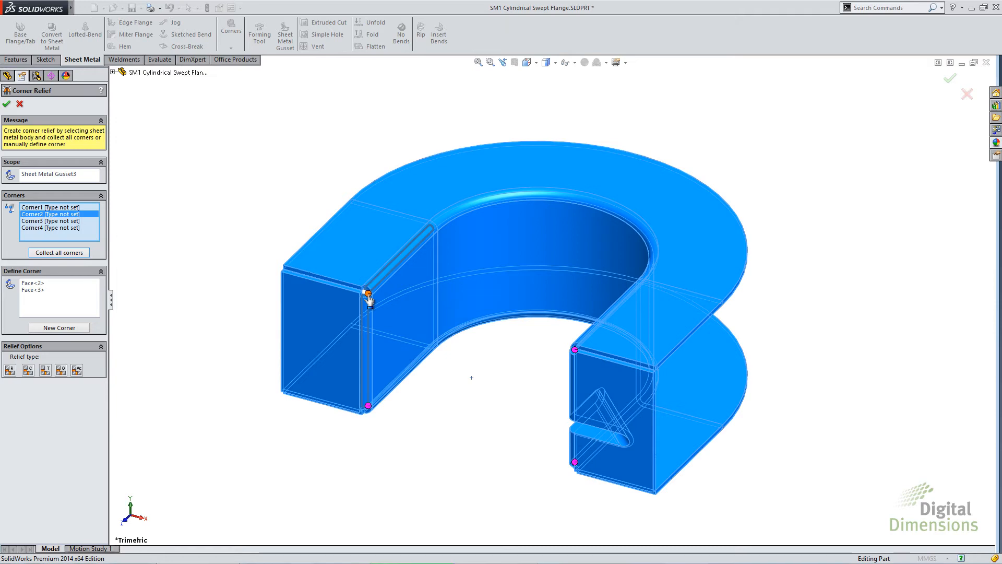
left_click(368, 407)
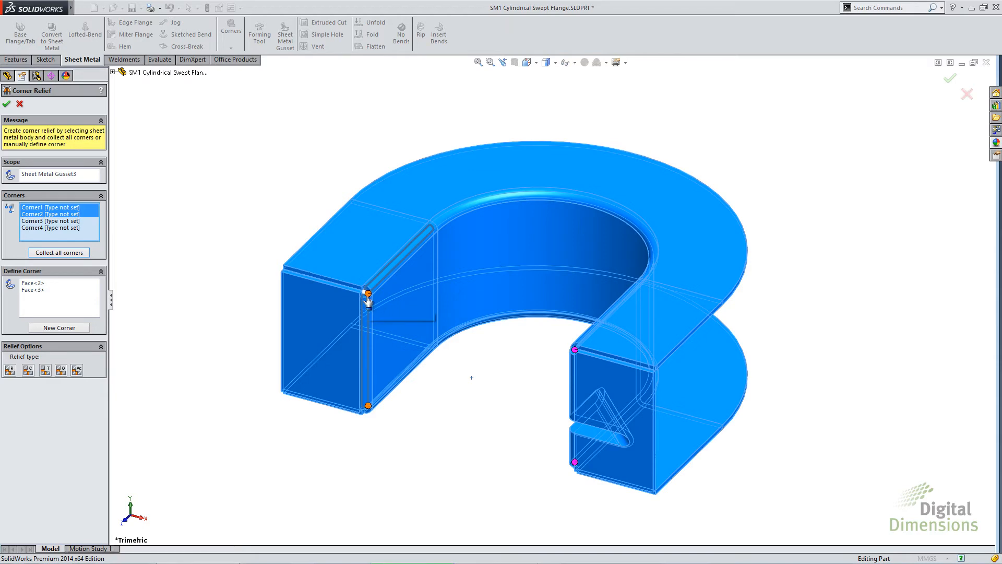
Give Corner2 a Rectangular relief, trying the filleted corners option and turning it off again.
left_click(64, 214)
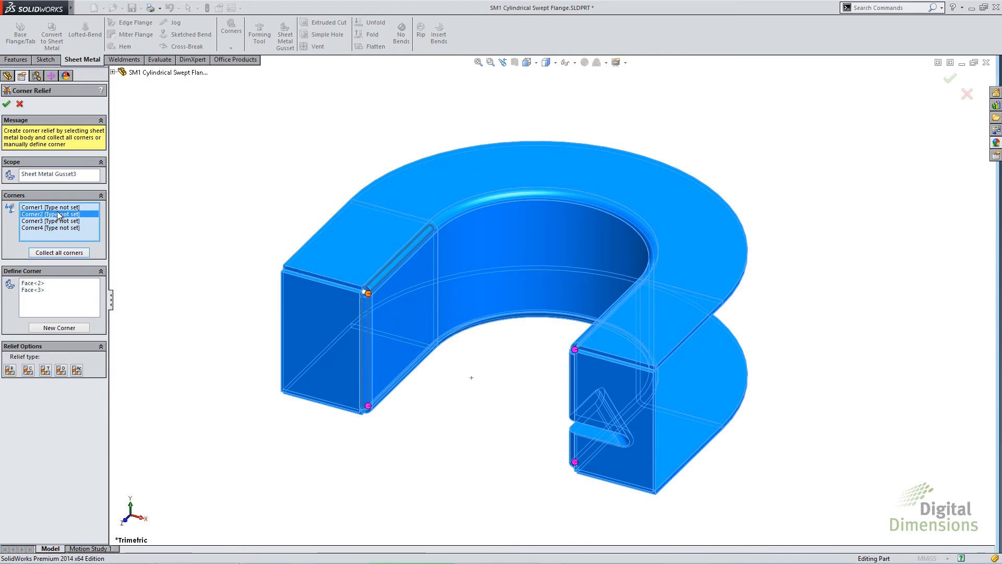
left_click(10, 371)
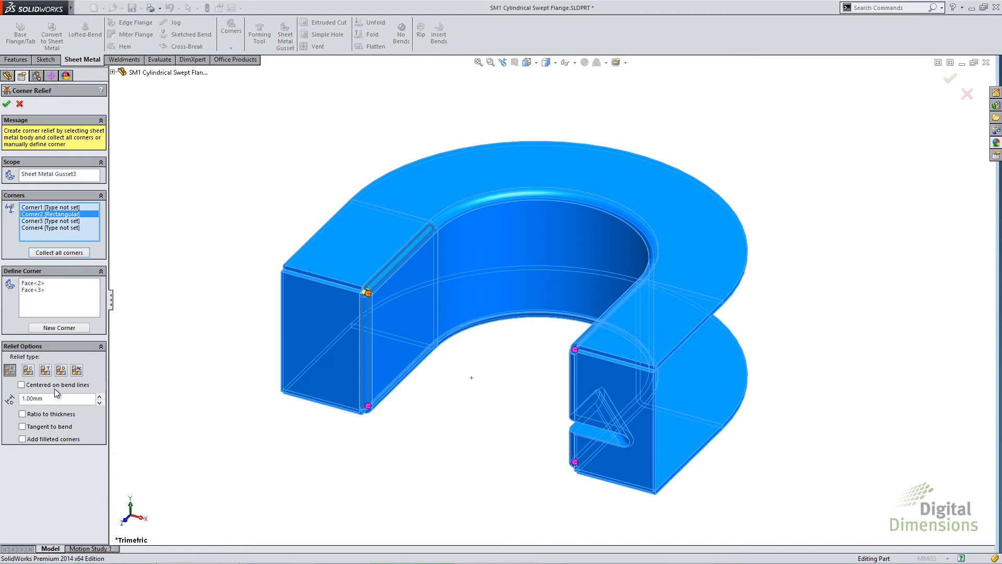
scroll(371, 297, "down", 5)
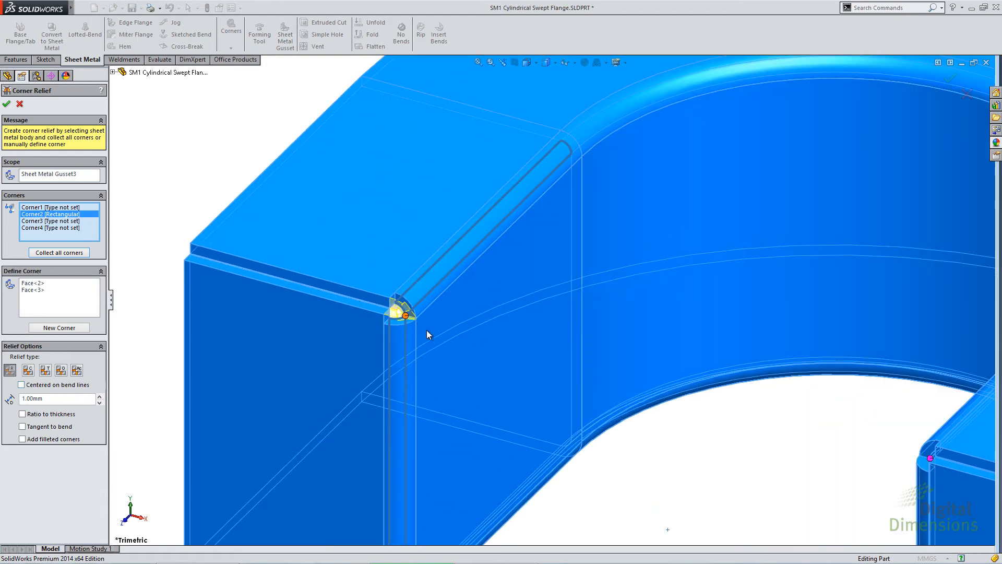
scroll(406, 327, "up", 1)
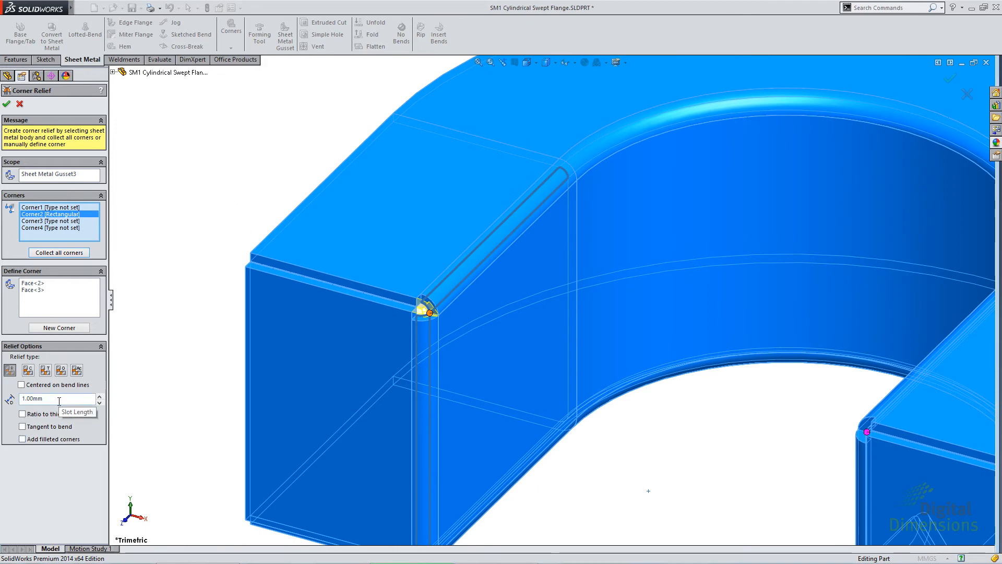
left_click(59, 439)
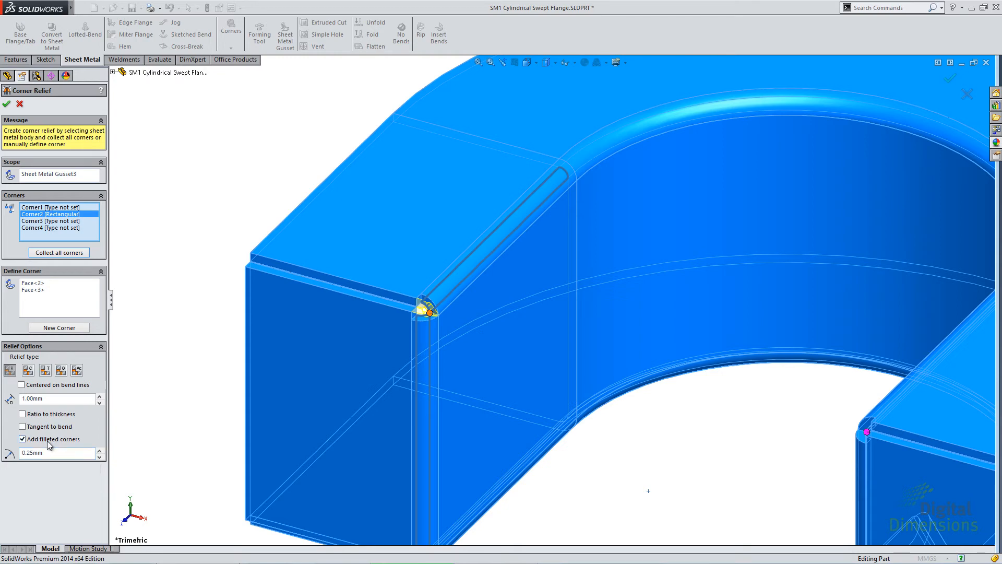
left_click(47, 440)
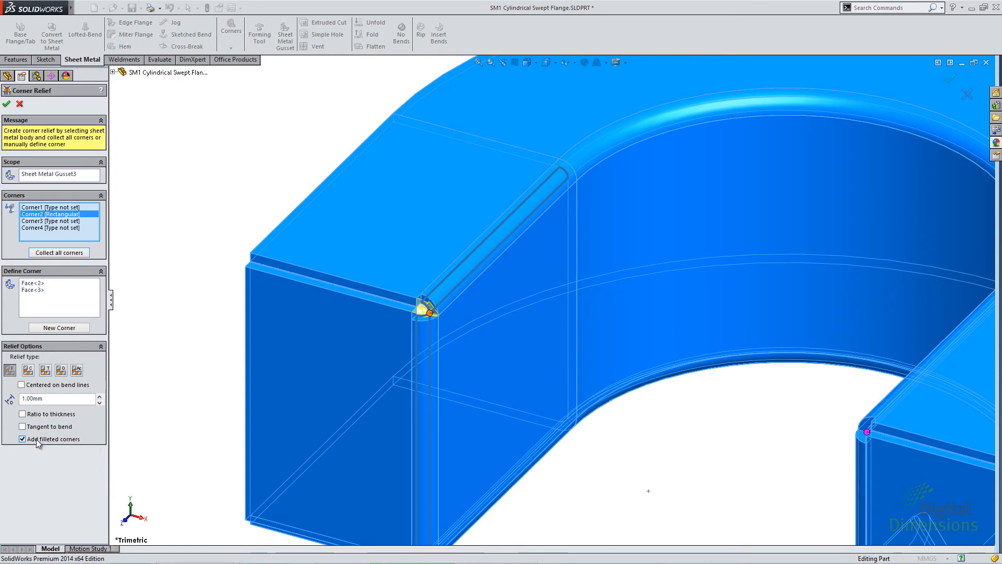
Give Corner3 a Circular relief and bring the relieved corner on the part into view.
left_click(47, 221)
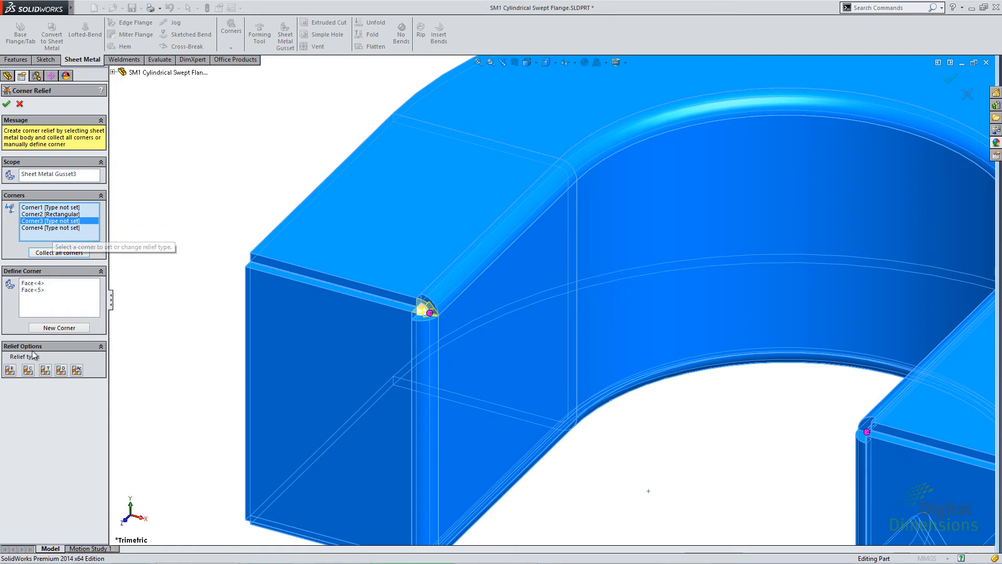
left_click(27, 370)
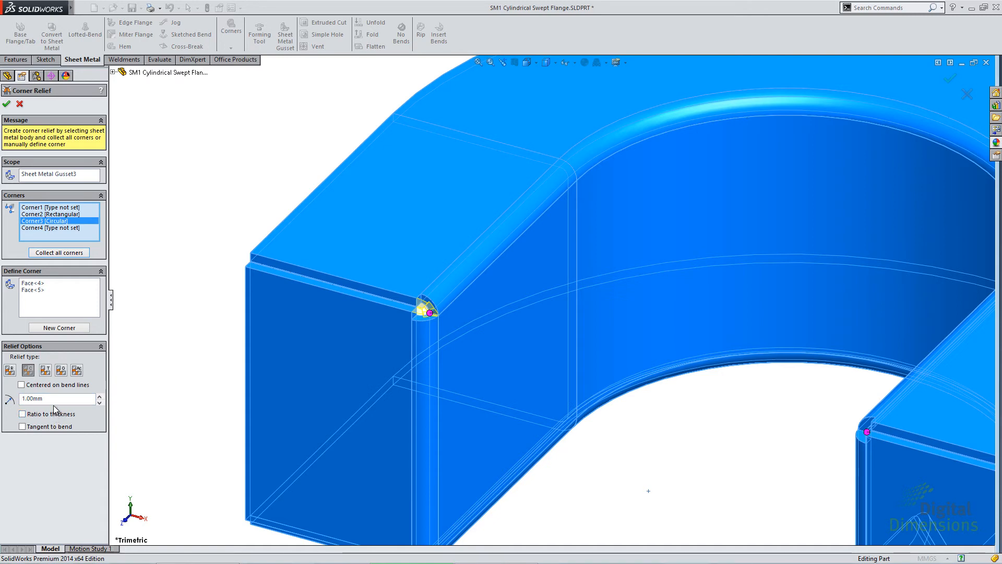
key("f")
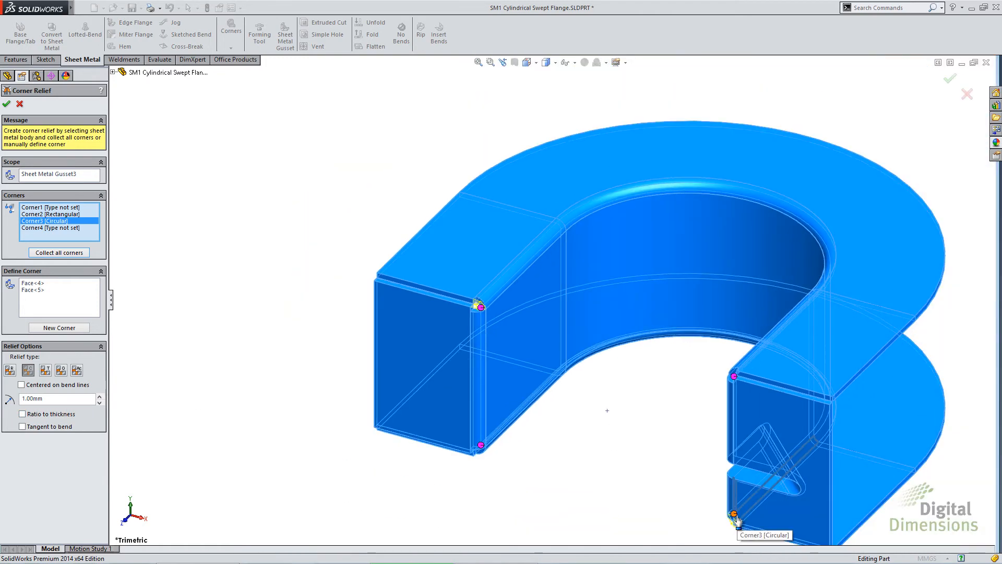
Give Corner1 and Corner4 a Tear relief together.
left_click(40, 228)
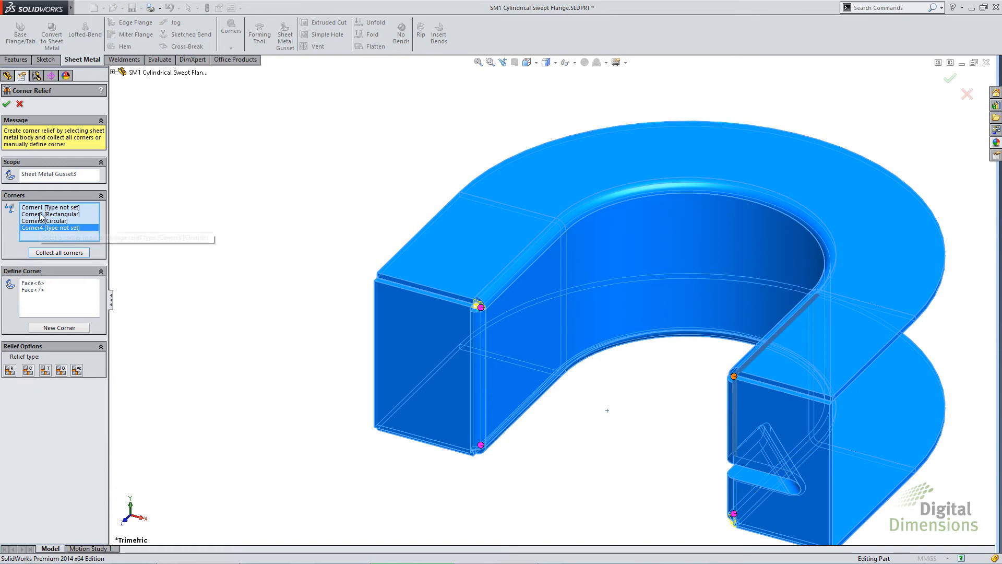
left_click(38, 207, "ctrl")
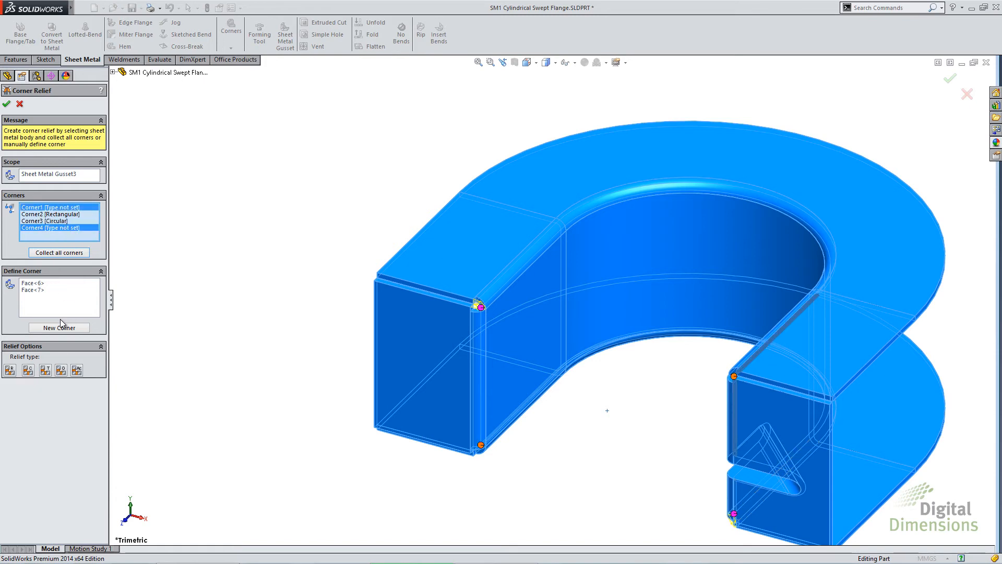
left_click(47, 371)
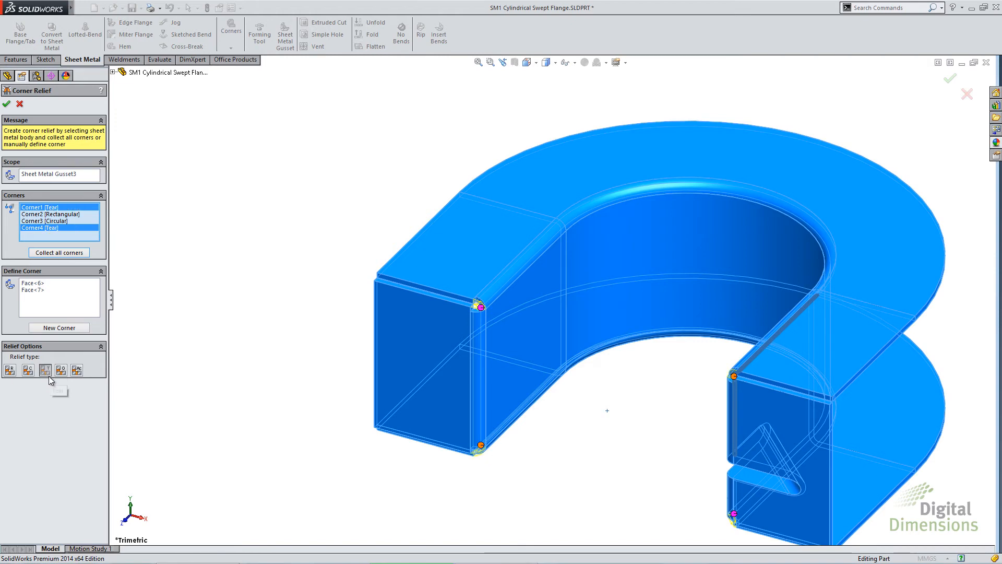
Try an Obround relief on Corner4 alone, and set it to Constant Width instead.
left_click(50, 228)
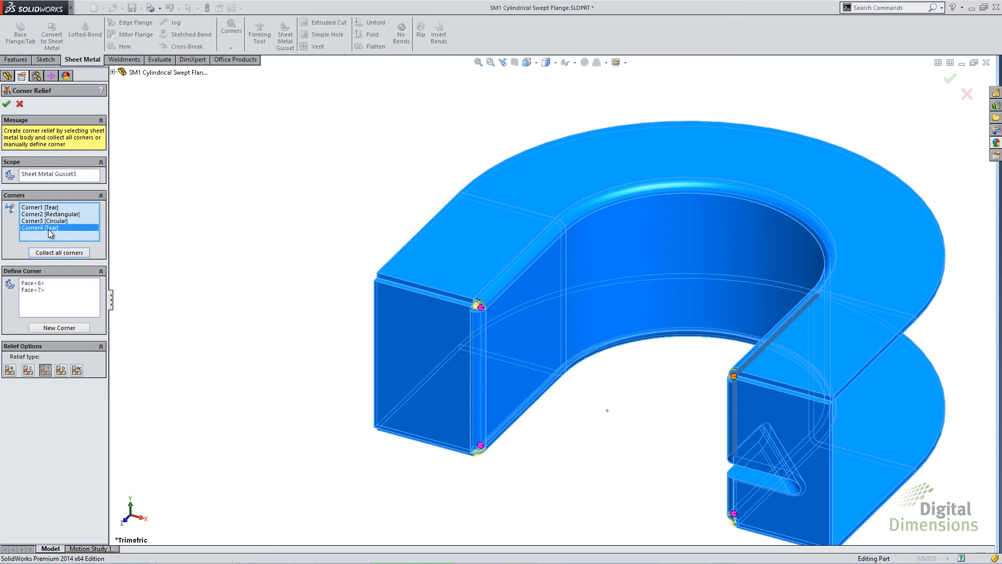
left_click(63, 373)
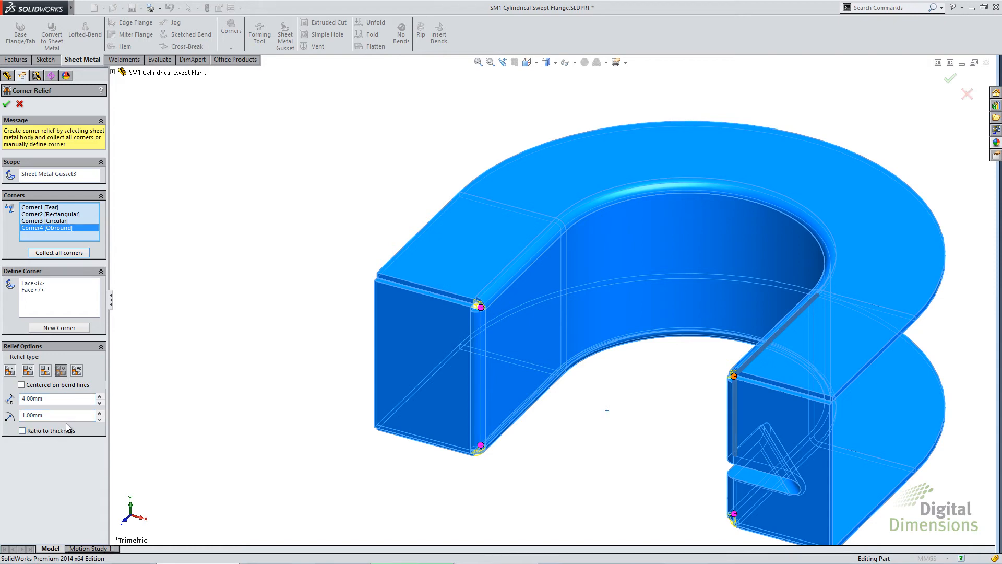
left_click(77, 371)
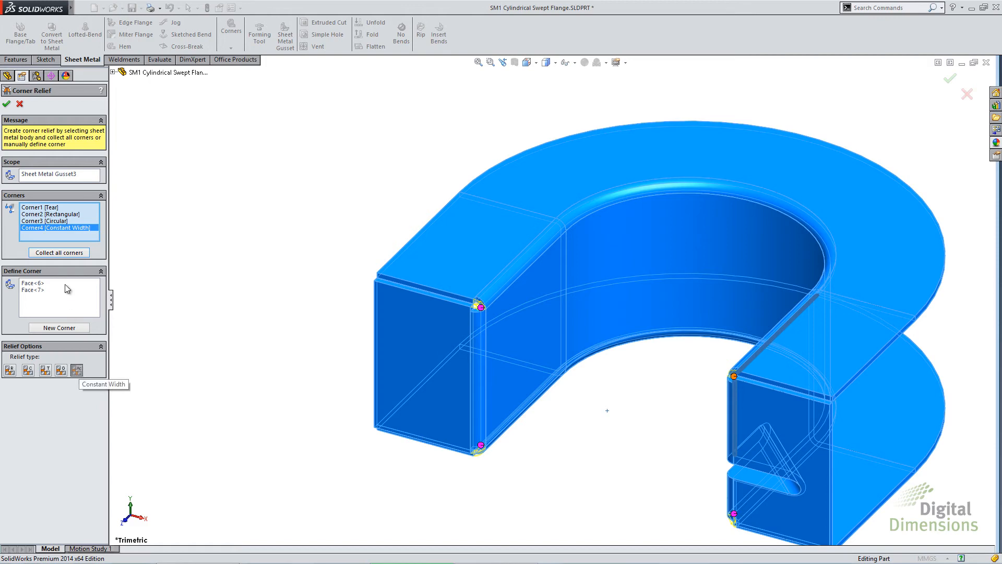
Review the relief settings of Corner3, Corner2 and Corner4, and accept the Corner Relief feature.
left_click(59, 221)
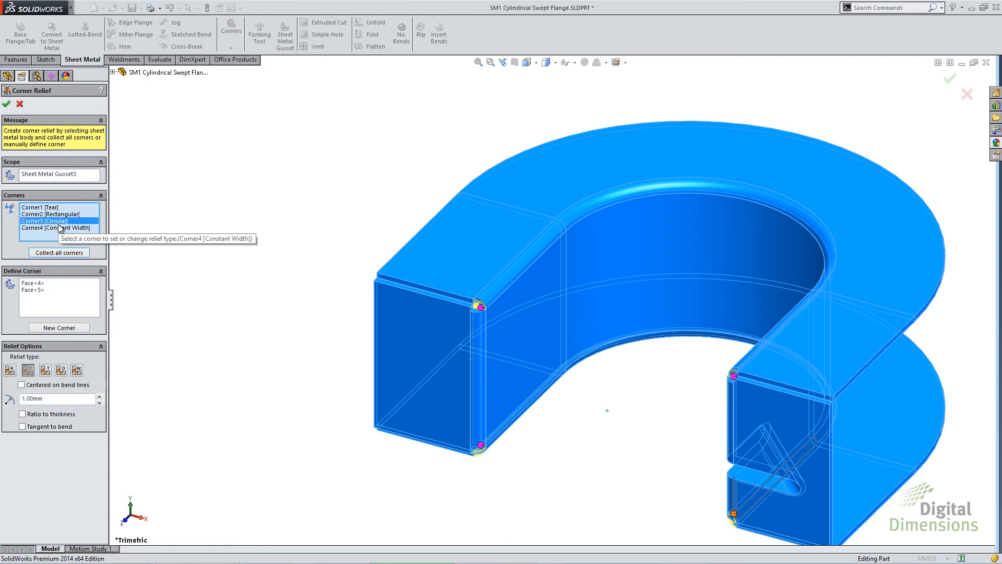
left_click(54, 214)
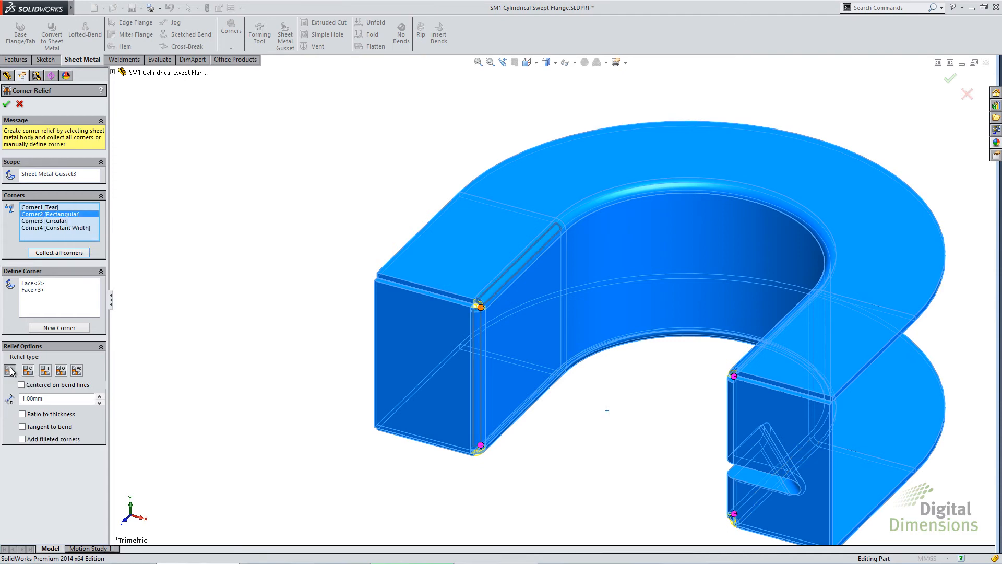
right_click(69, 214)
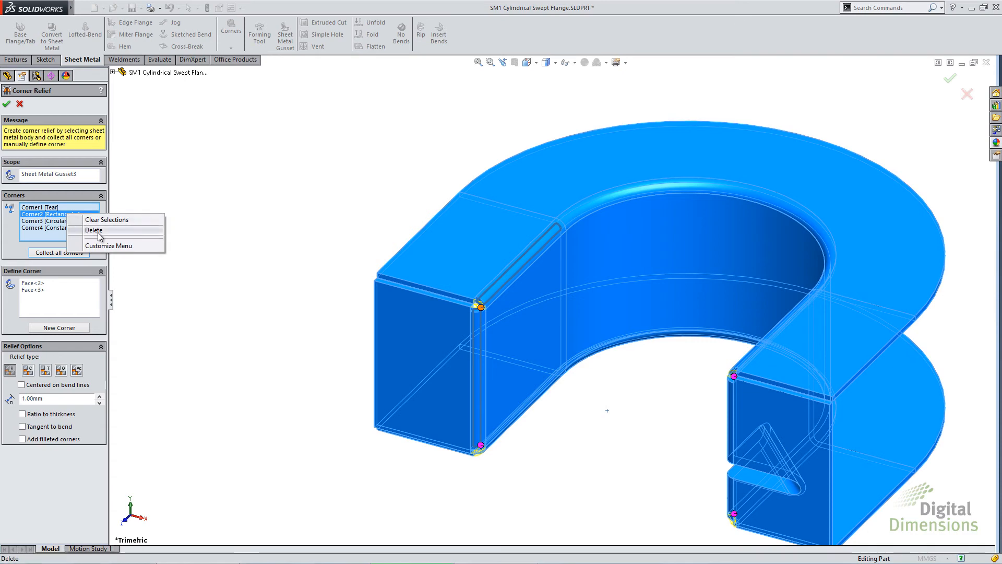
left_click(46, 229)
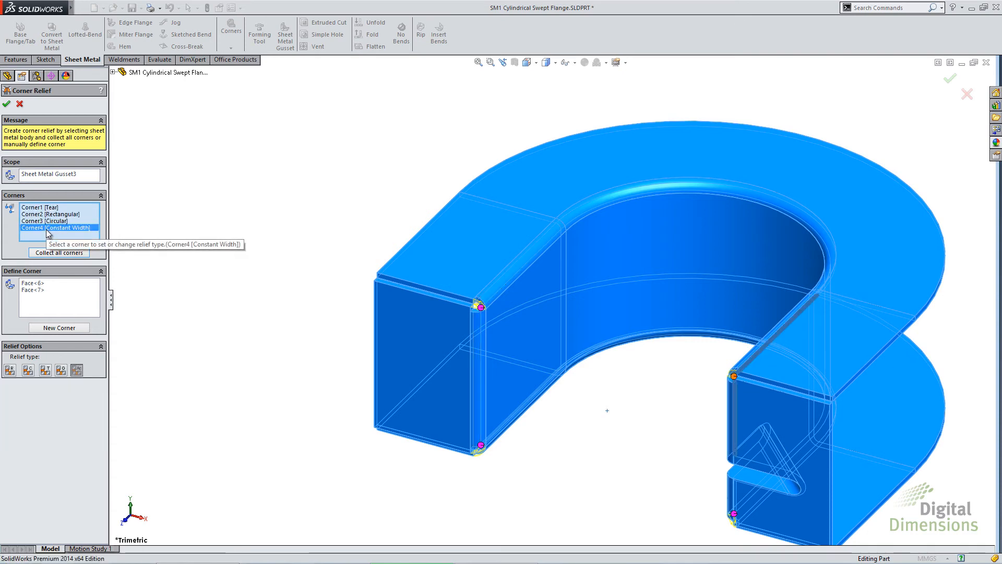
left_click(6, 103)
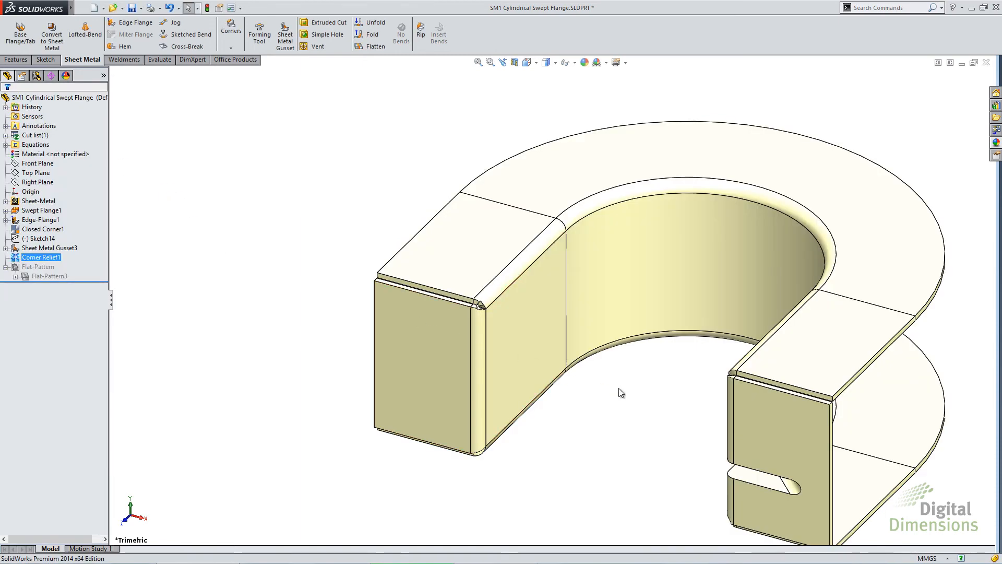
Examine the relieved corners at both ends of the swept flange part up close, from above and below.
scroll(644, 422, "down", 2)
scroll(461, 287, "down", 5)
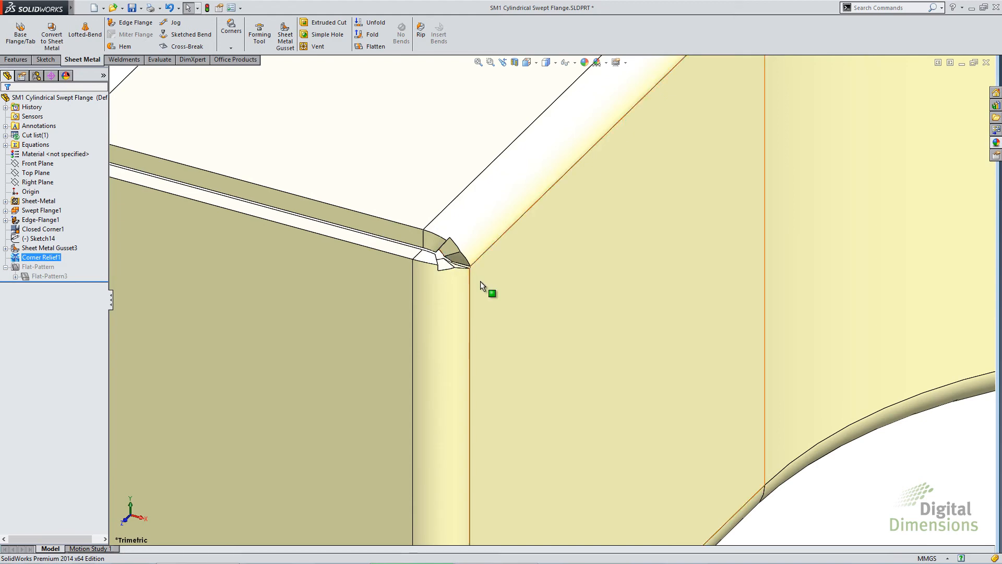
scroll(460, 272, "up", 3)
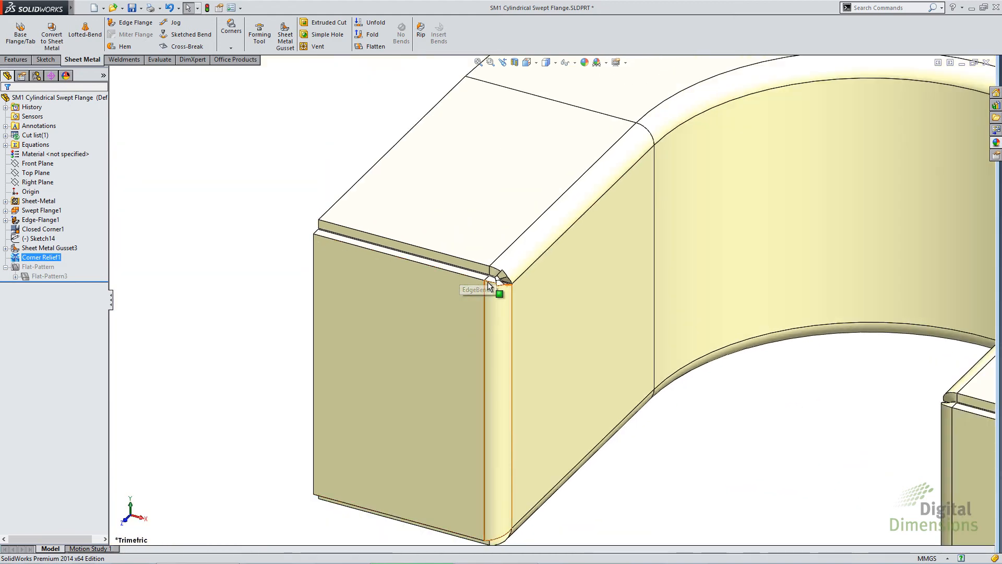
scroll(587, 321, "up", 5)
scroll(748, 363, "down", 4)
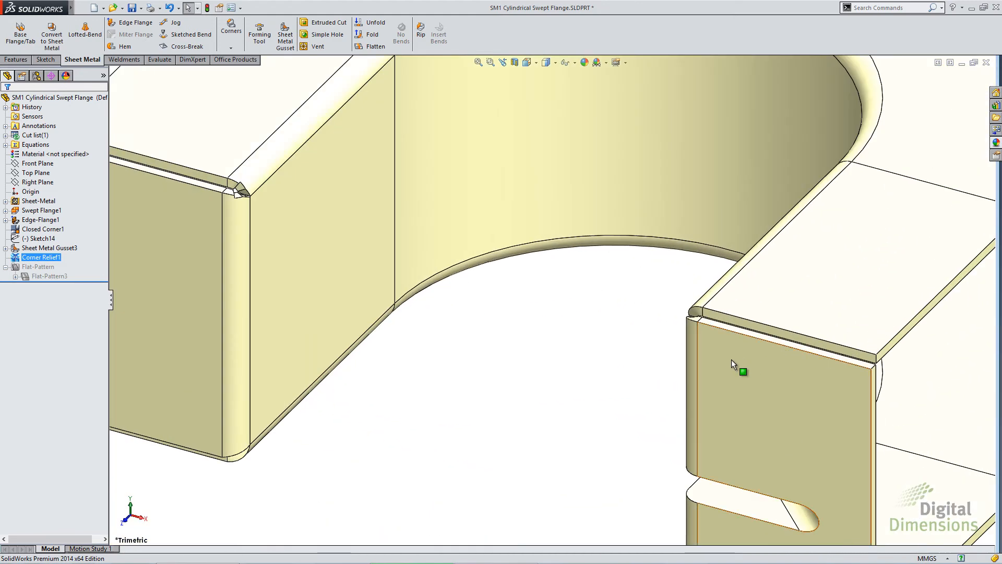
left_click(731, 359)
middle_click_drag(733, 355, 718, 410)
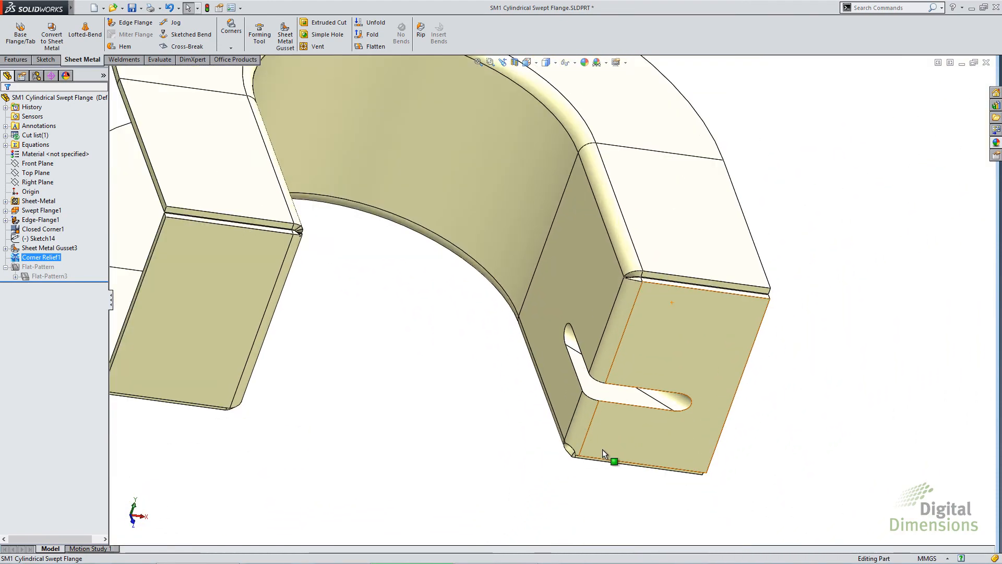
scroll(574, 444, "down", 3)
middle_click_drag(574, 444, 496, 368)
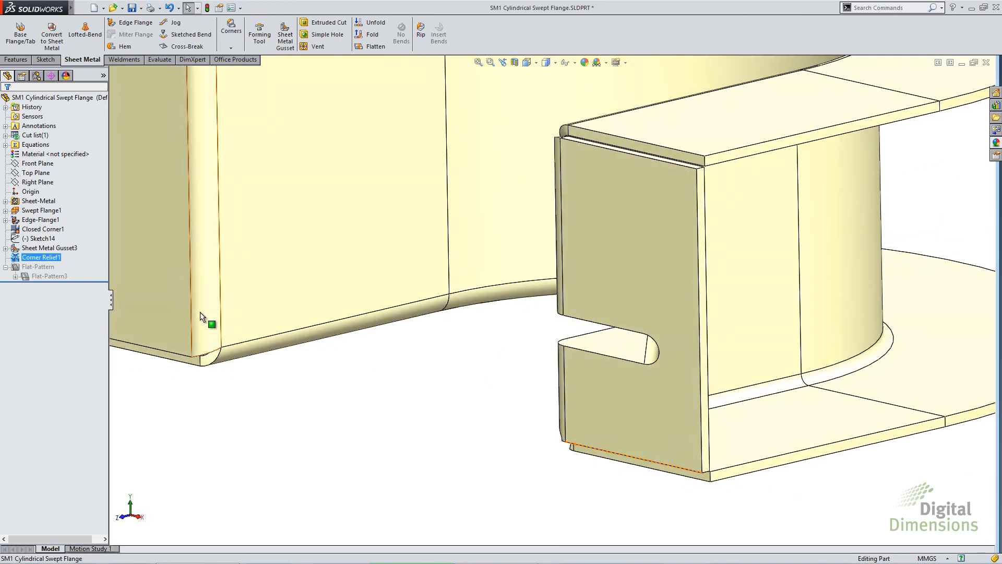
scroll(341, 361, "up", 3)
middle_click_drag(342, 361, 465, 239)
scroll(409, 268, "down", 5)
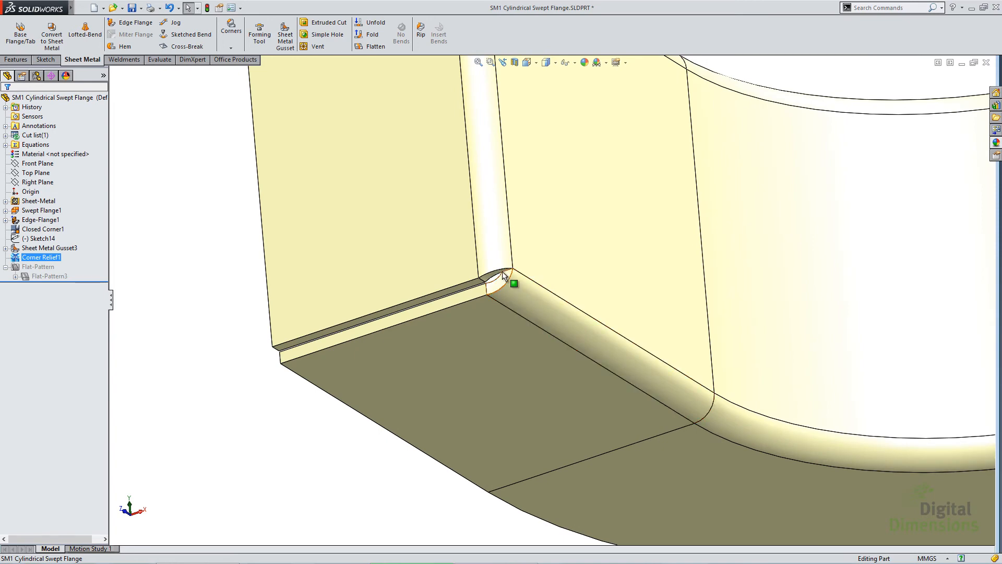
scroll(504, 280, "up", 2)
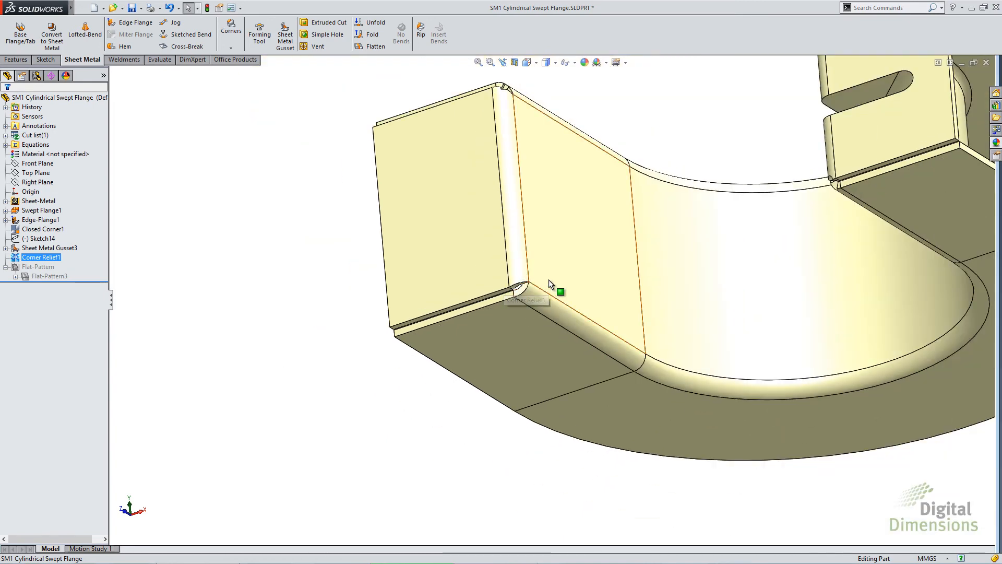
scroll(549, 280, "up", 3)
middle_click_drag(640, 250, 656, 371)
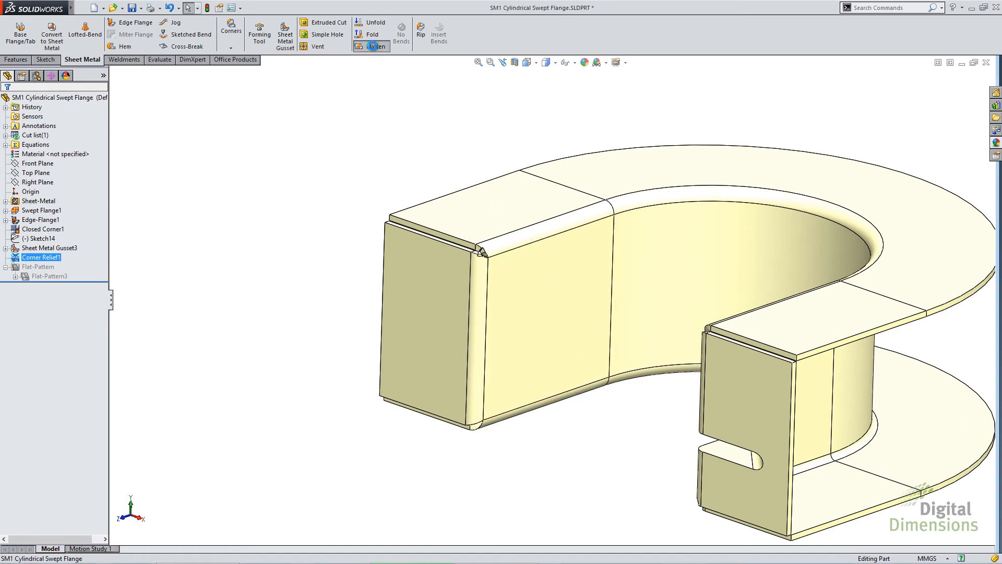
Flatten the swept flange part to inspect the corner reliefs in the flat pattern, and return it to its folded state.
left_click(373, 46)
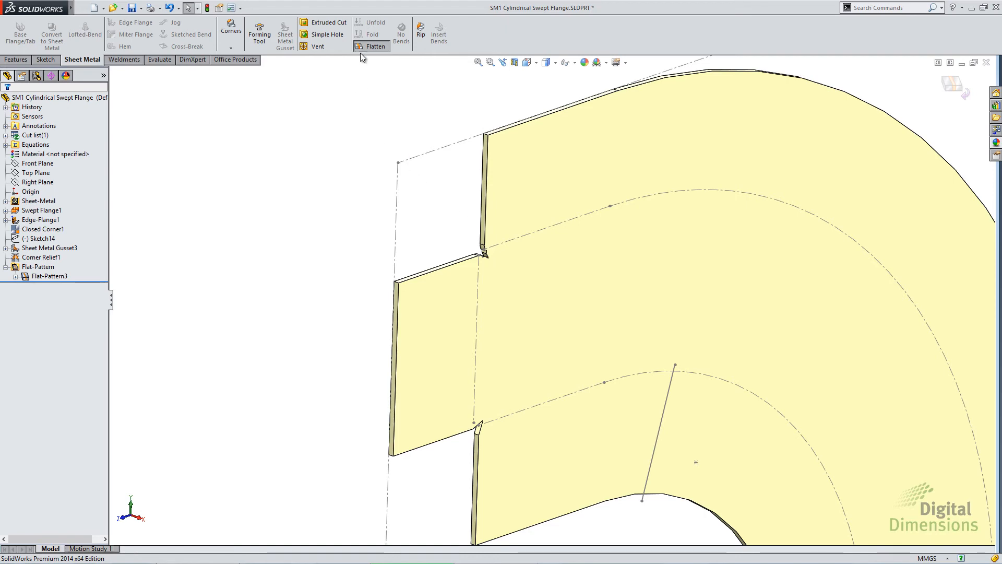
left_click(372, 47)
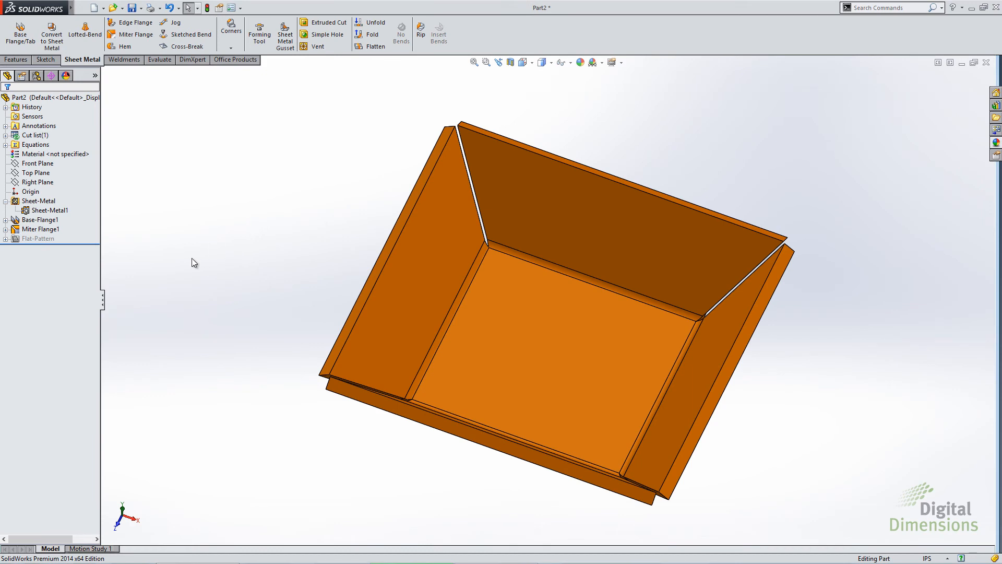
Collect all corners of the mitered tray in a new Corner Relief feature and give Corner4 a Circular relief.
left_click(238, 45)
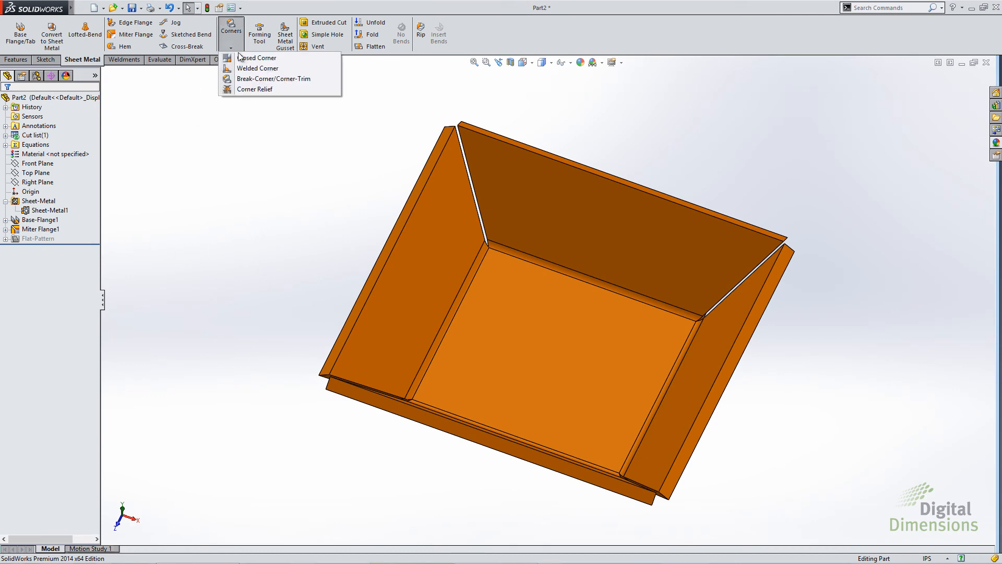
left_click(255, 89)
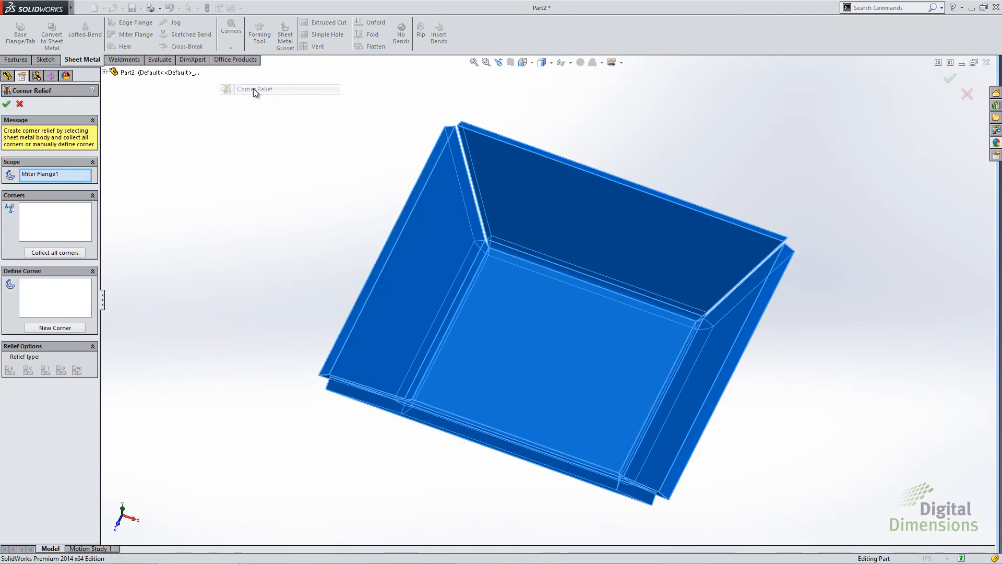
left_click(58, 254)
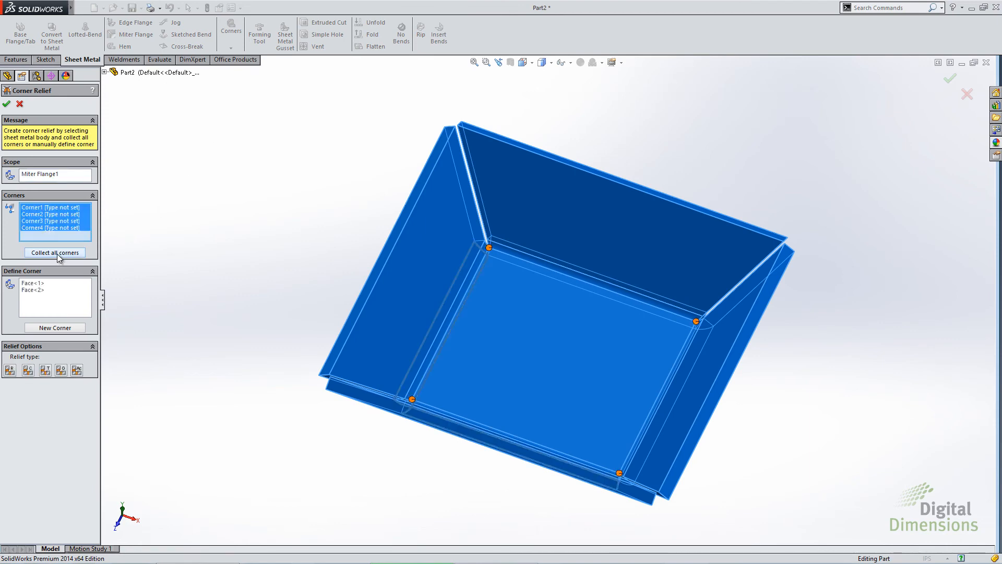
left_click(34, 230)
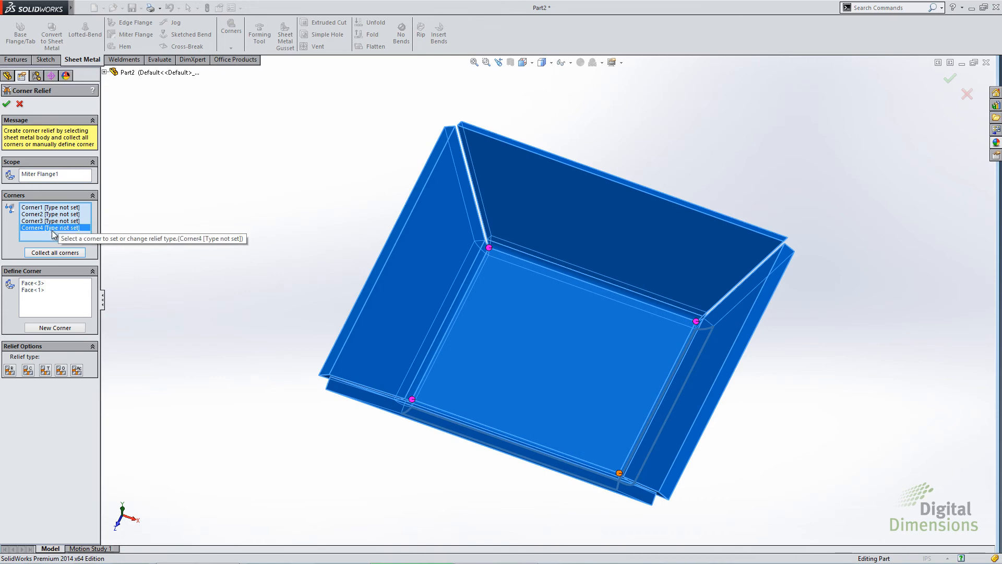
left_click(30, 370)
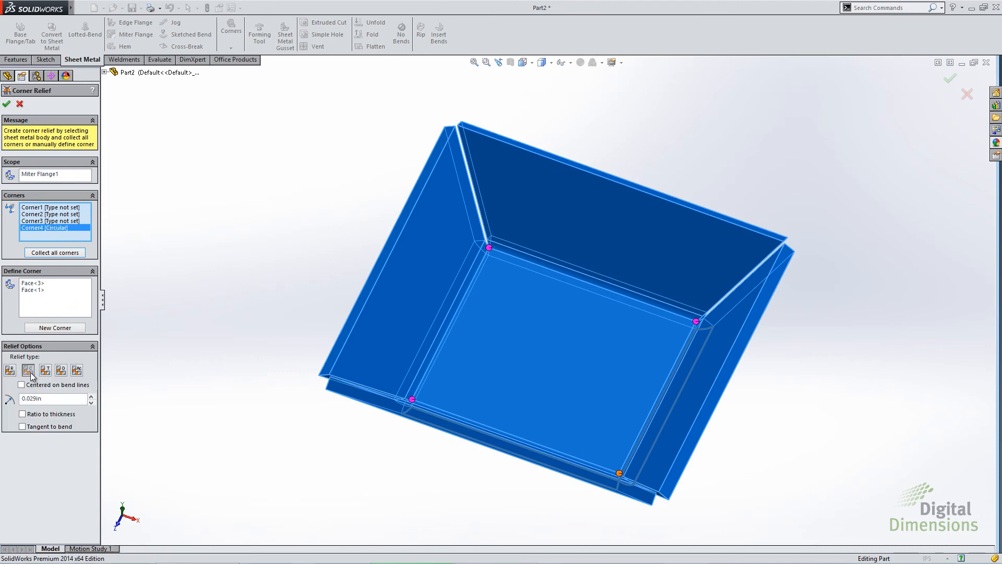
Clear the collected corners and manually define a new corner from the two bend faces meeting at the tray's upper-left inside corner.
right_click(68, 233)
left_click(87, 238)
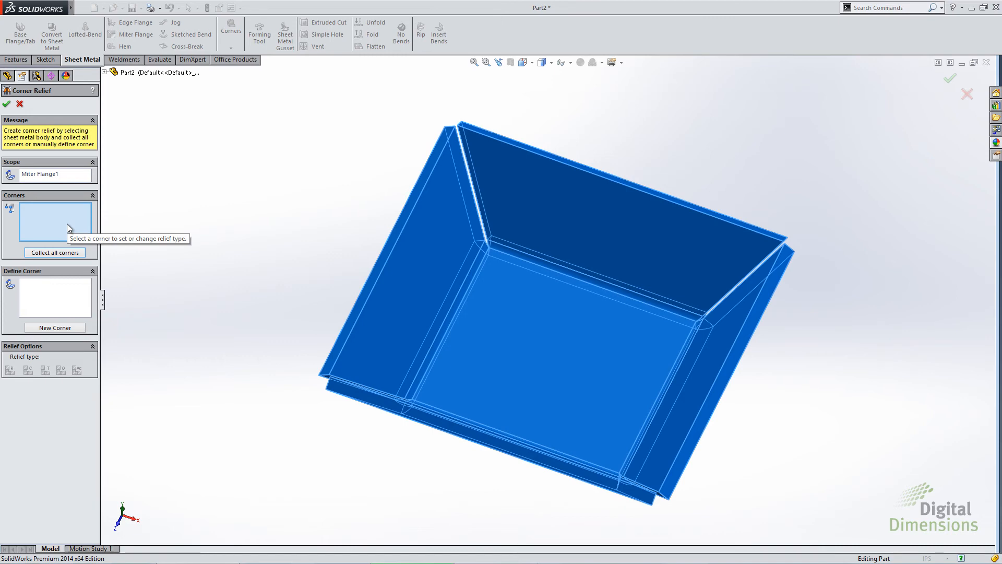
left_click(52, 296)
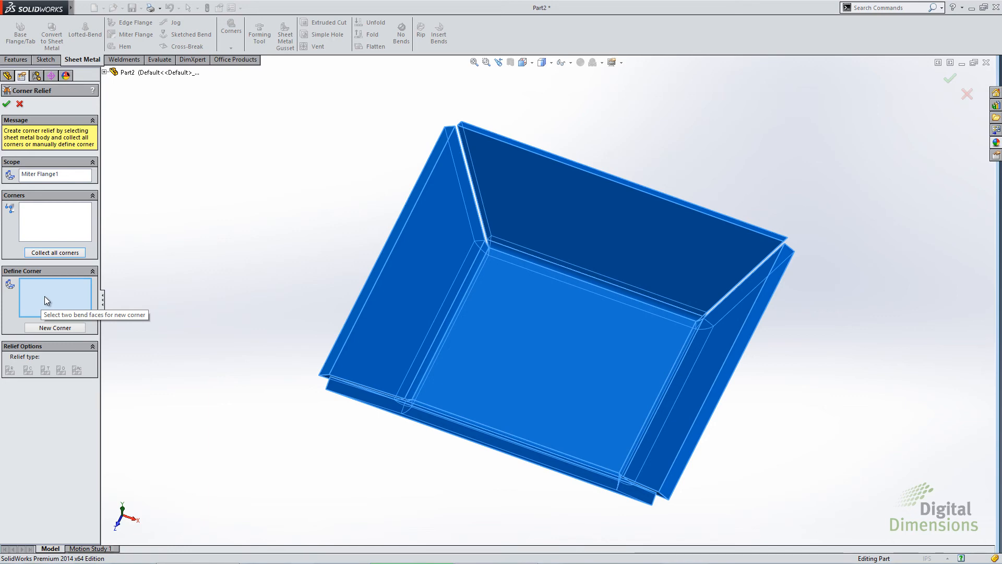
left_click(512, 255)
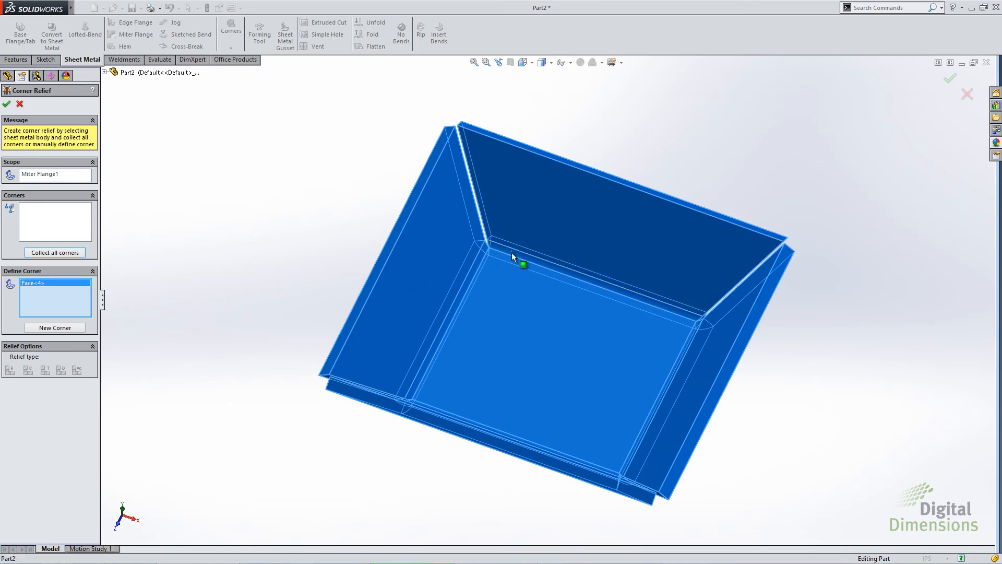
left_click(481, 255)
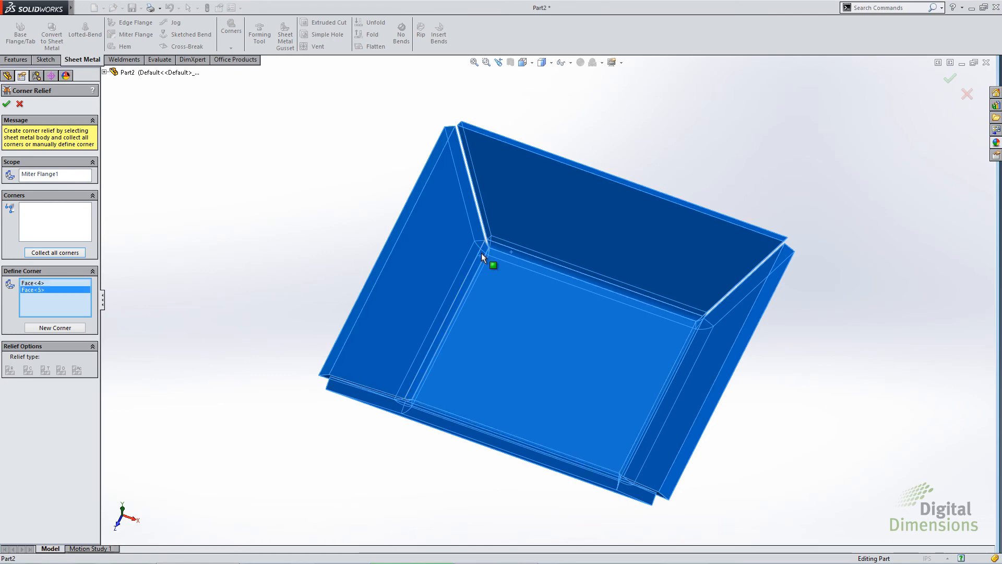
left_click(54, 327)
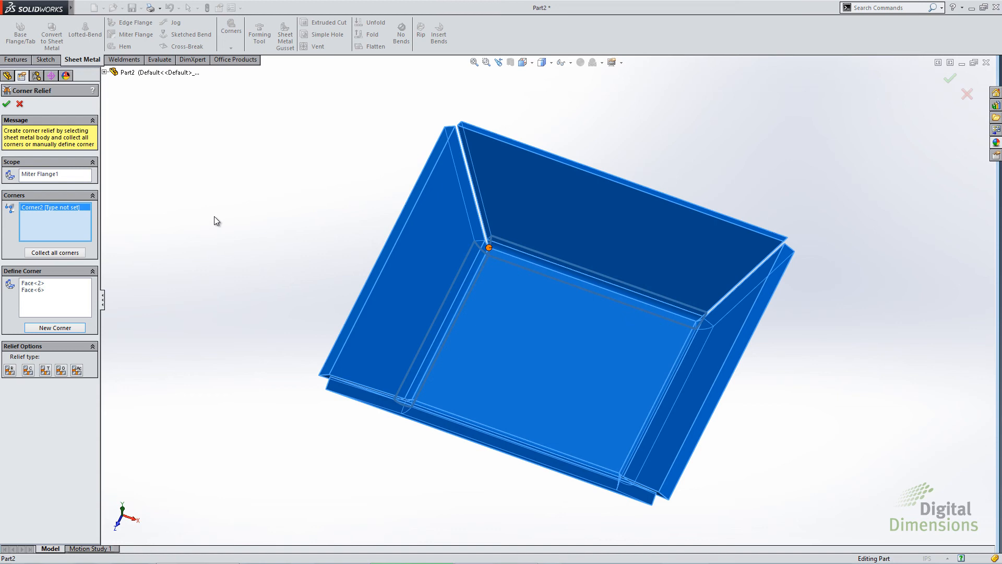
Switch to the presentation and advance to the slide on Swept Flanges for Conical and Cylindrical Bodies.
key("alt+Tab")
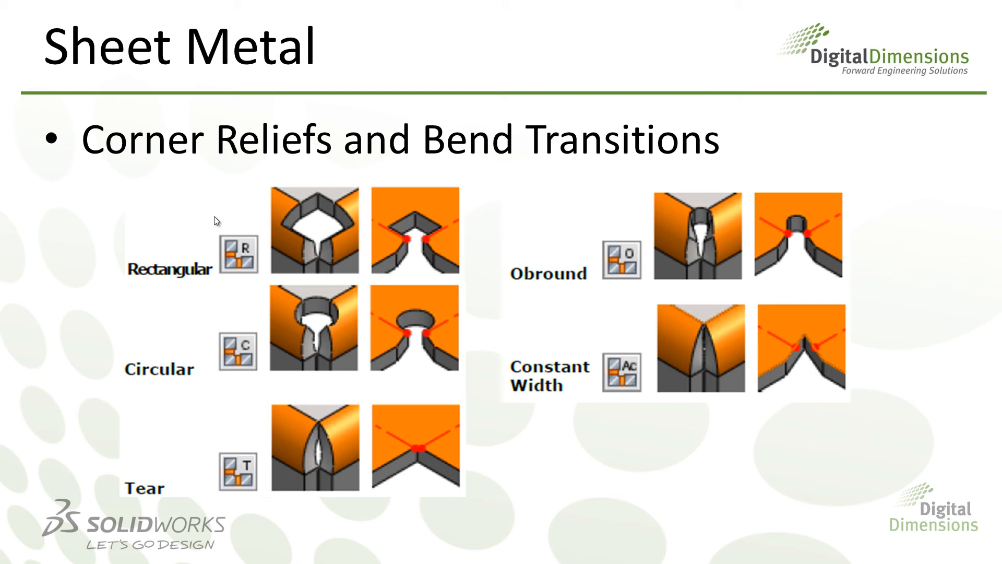
key("Right")
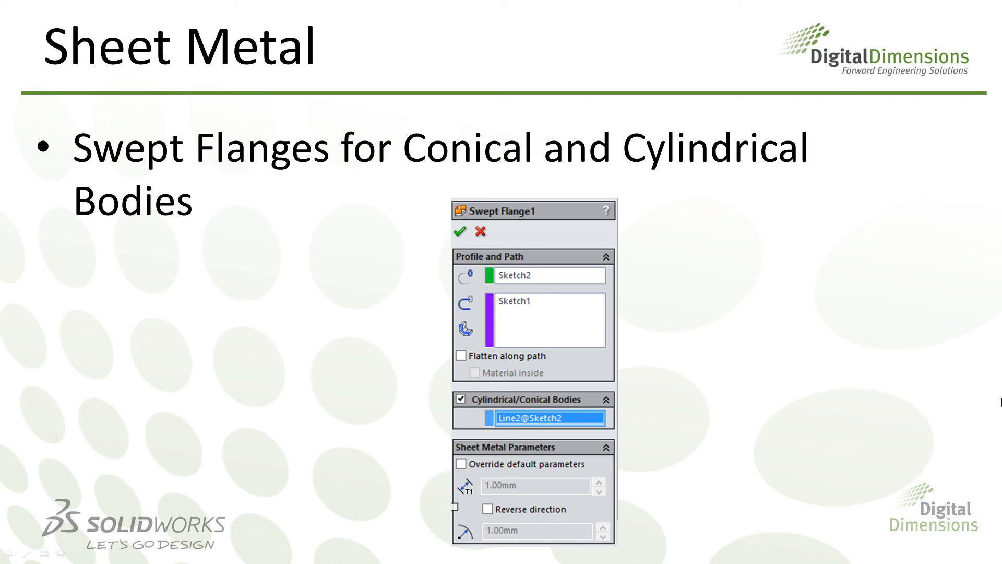
Switch back to SOLIDWORKS and flatten the SM1 Cylindrical Swept Flange part.
key("alt+Tab")
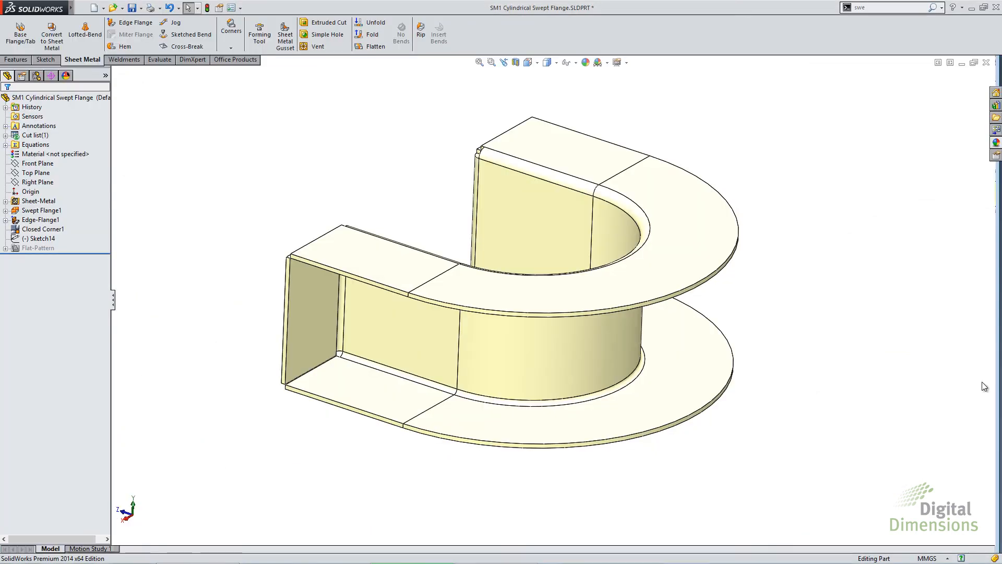
left_click(373, 50)
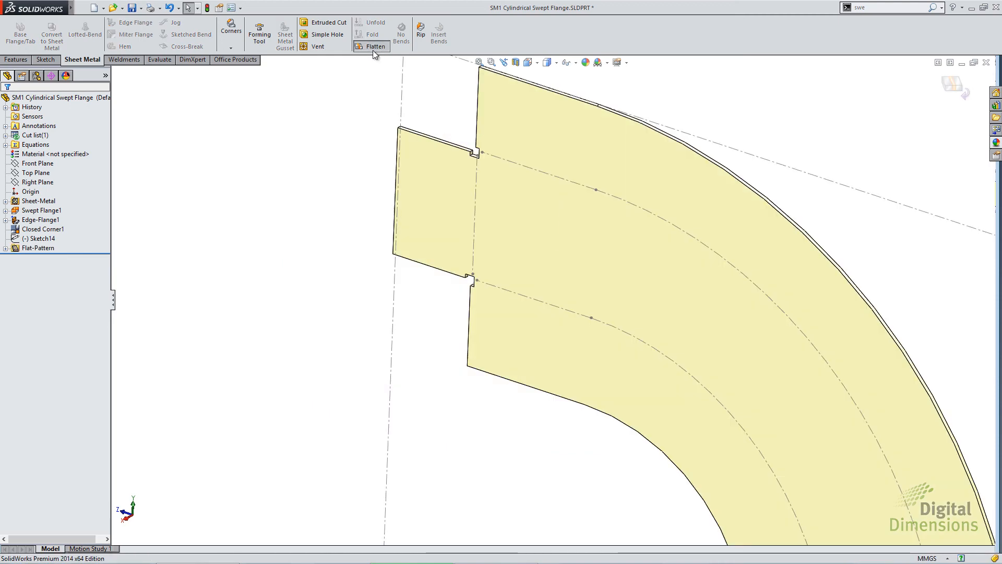
Fold the part, redefine Swept Flange1 with Cylindrical/Conical Bodies using the profile's vertical line Line2@Sketch2, and flatten the part again.
scroll(652, 239, "up", 7)
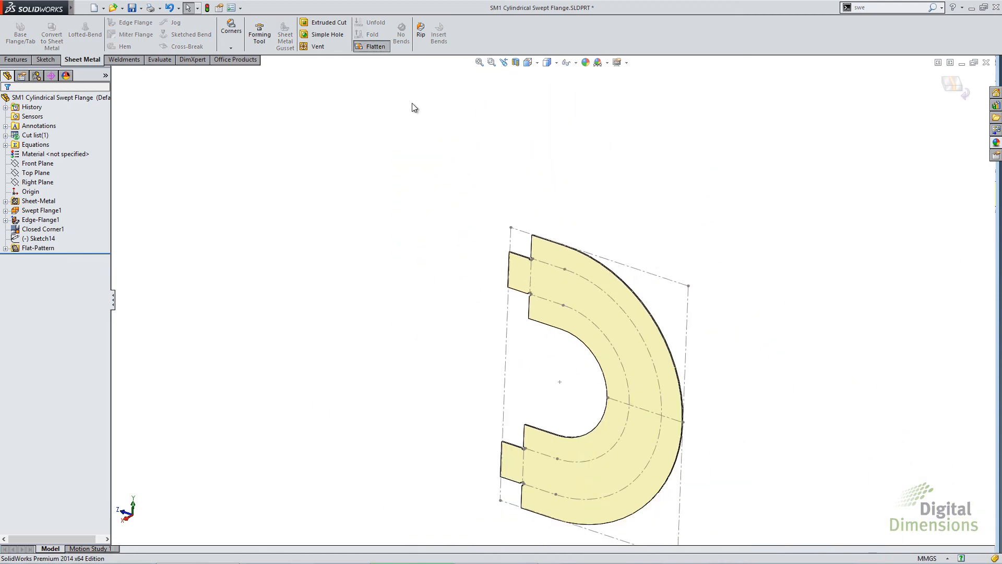
left_click(371, 47)
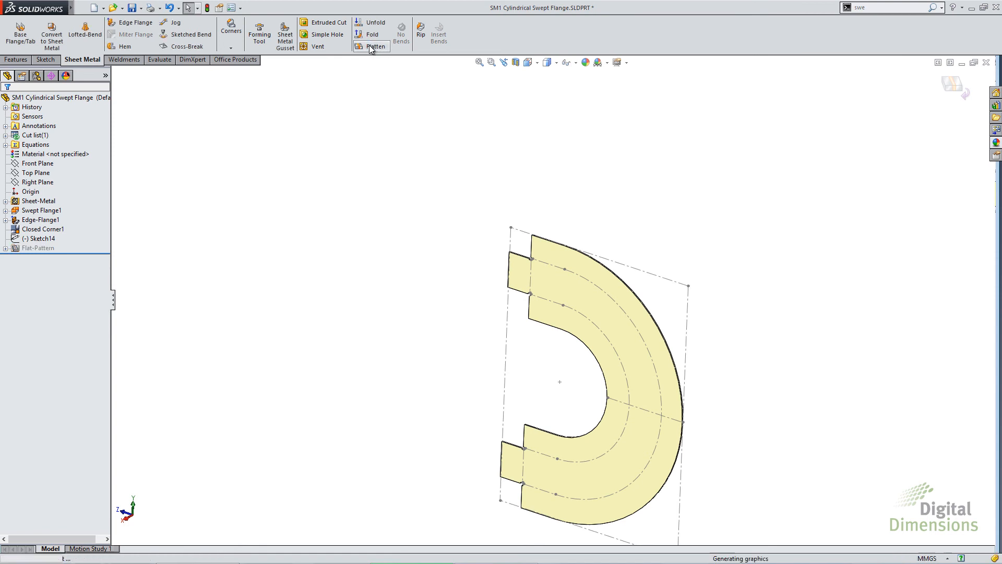
left_click(51, 210)
left_click(58, 184)
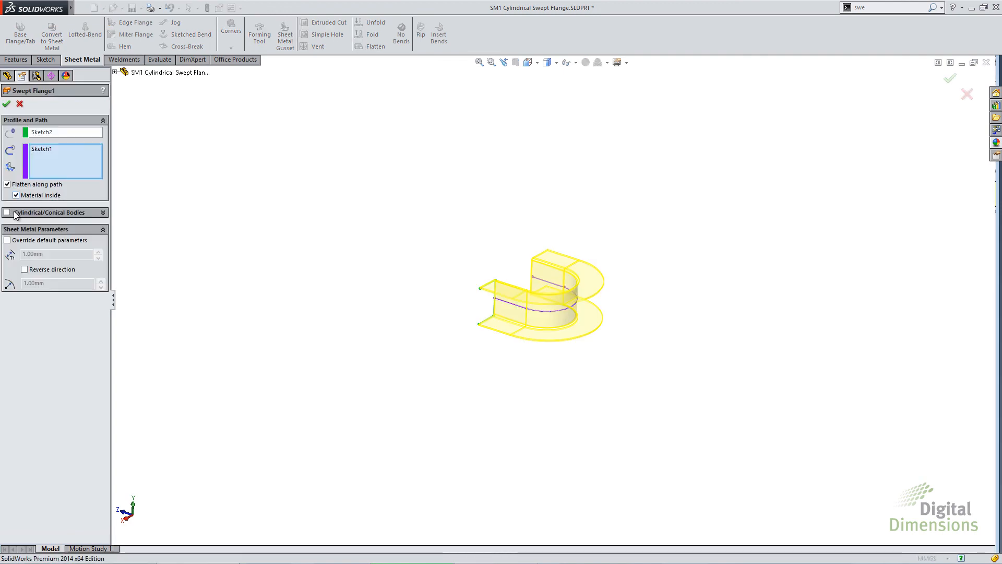
left_click(31, 213)
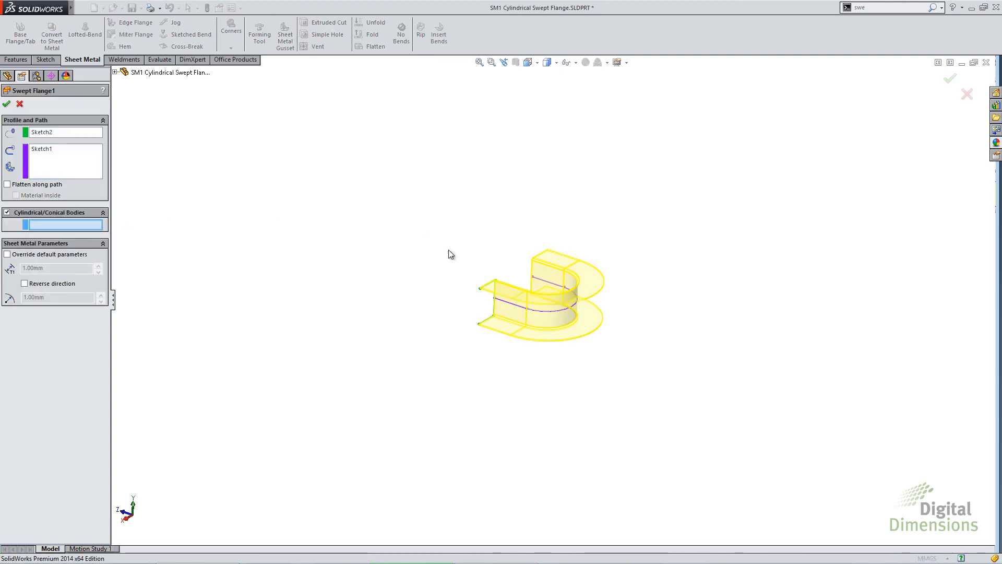
scroll(525, 308, "down", 5)
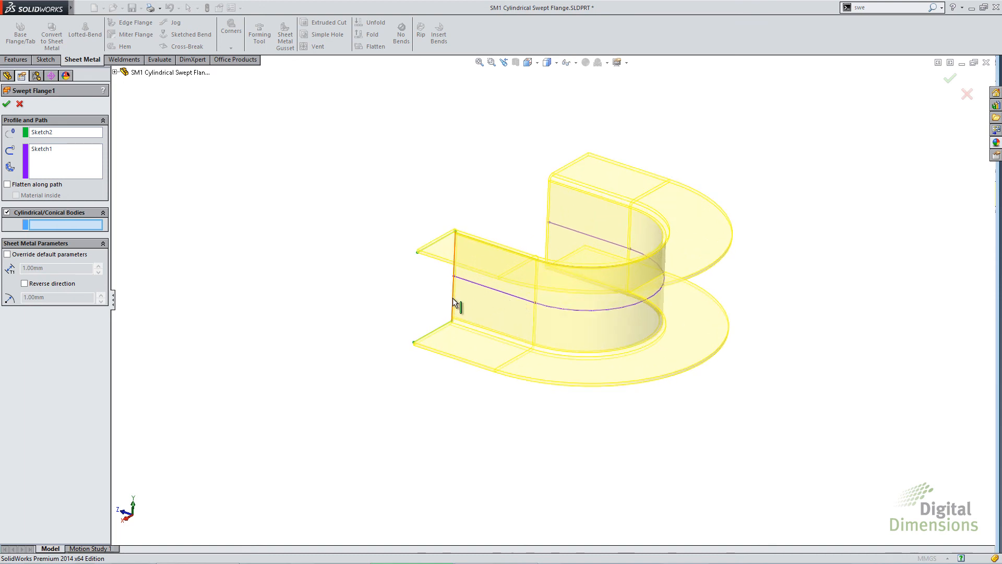
left_click(453, 305)
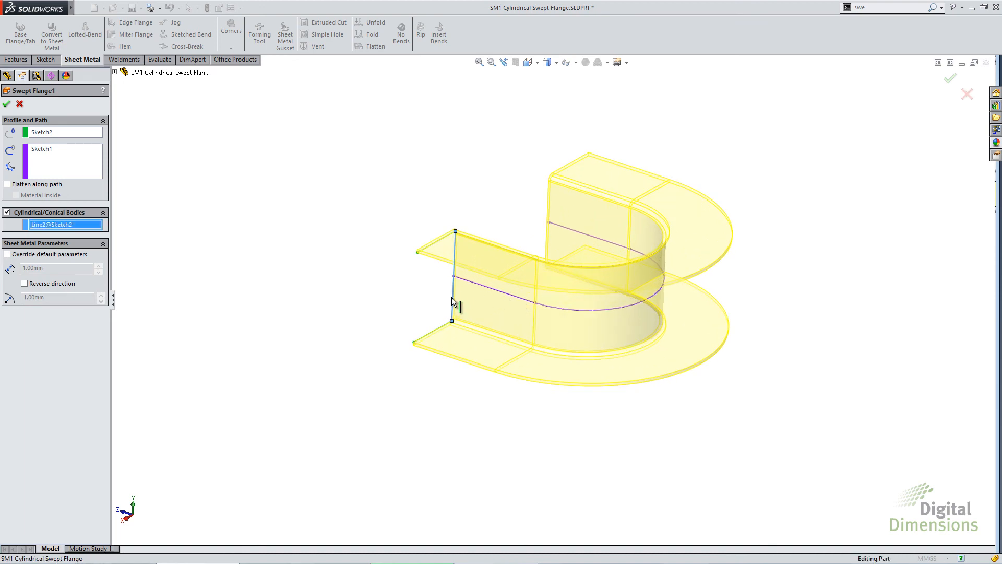
left_click(6, 104)
left_click(374, 46)
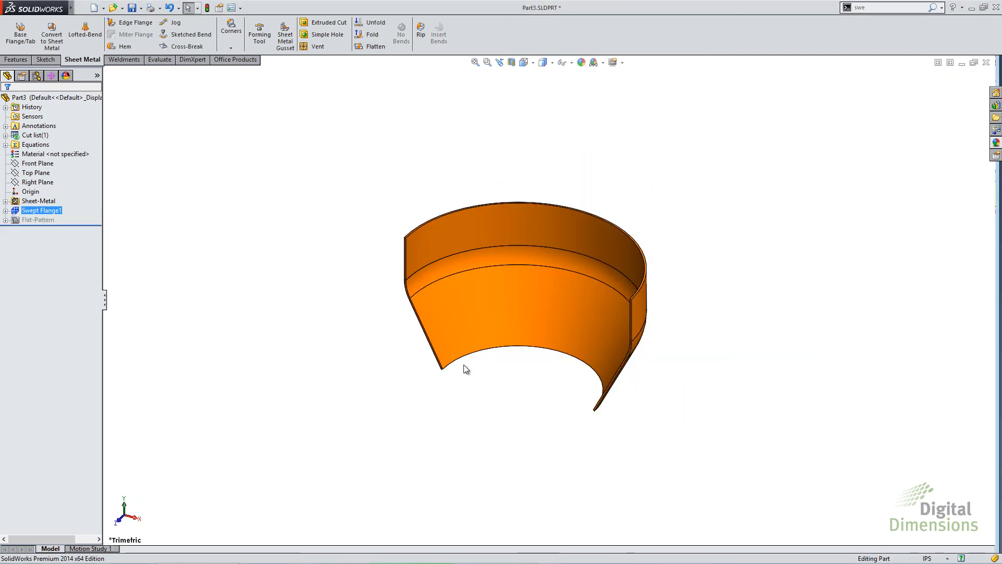
In Part3, enable Cylindrical/Conical Bodies for Swept Flange1 using the slanted profile line Line1@Sketch1, and flatten the part.
left_click(369, 49)
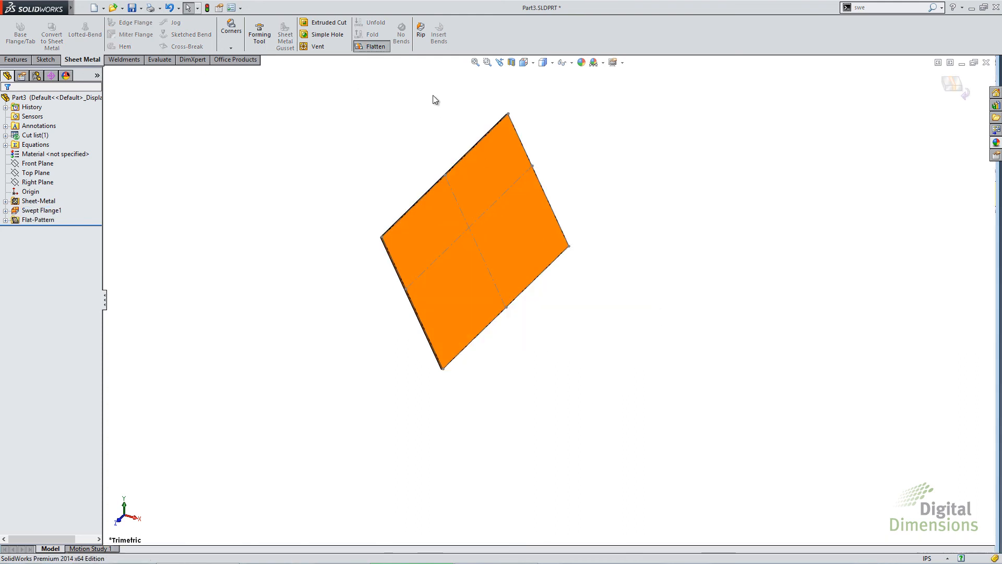
left_click(371, 48)
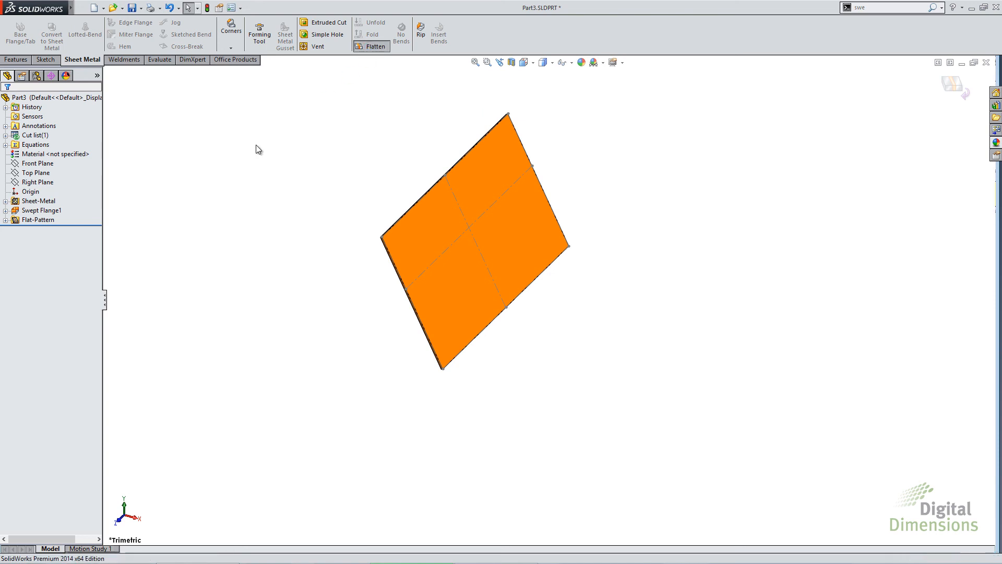
left_click(40, 210)
left_click(42, 186)
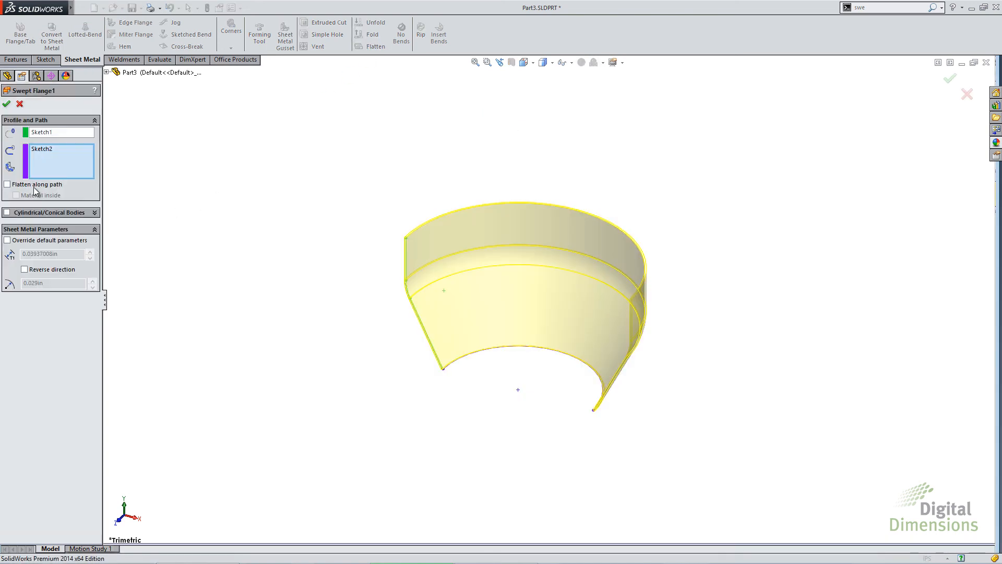
left_click(31, 212)
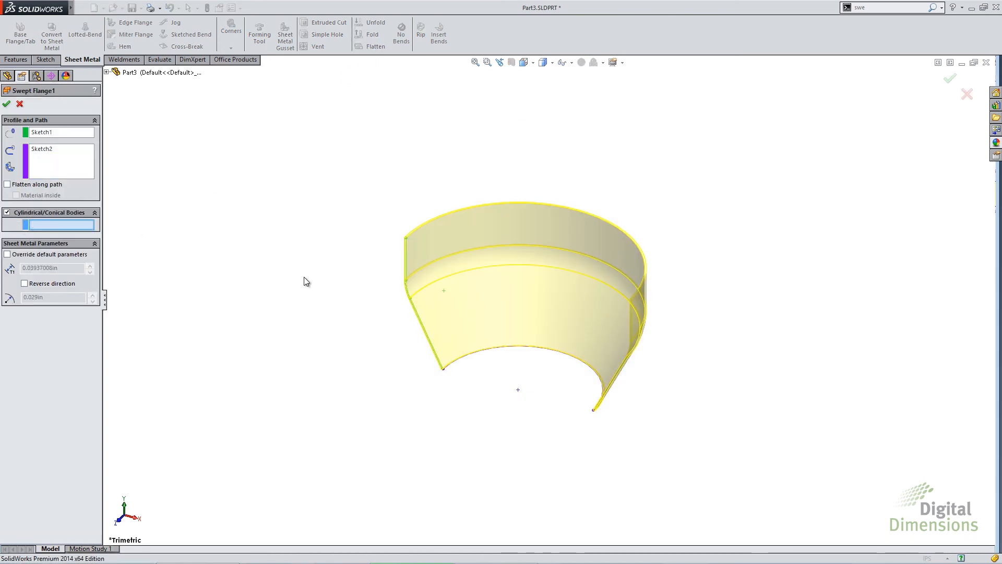
left_click(423, 327)
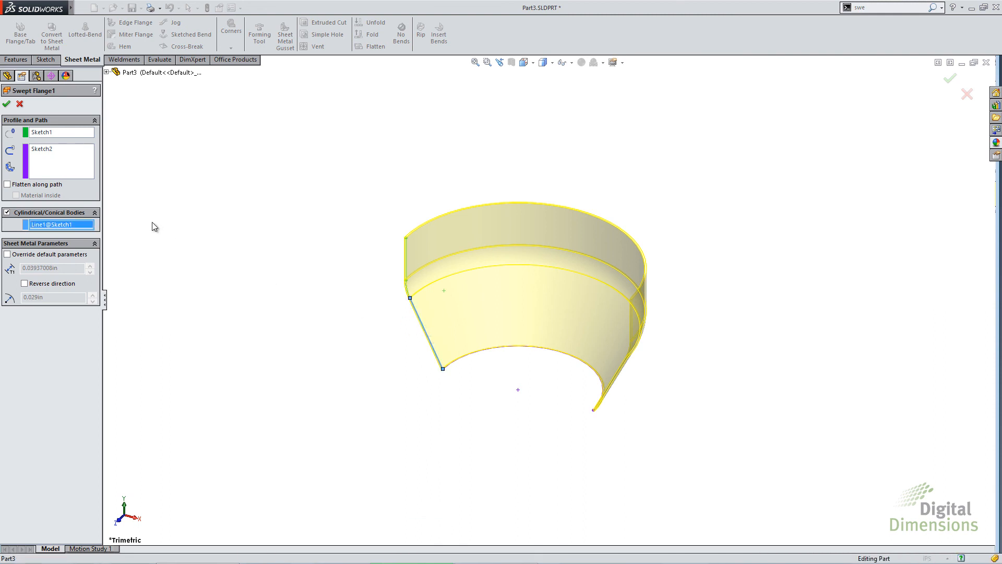
left_click(6, 103)
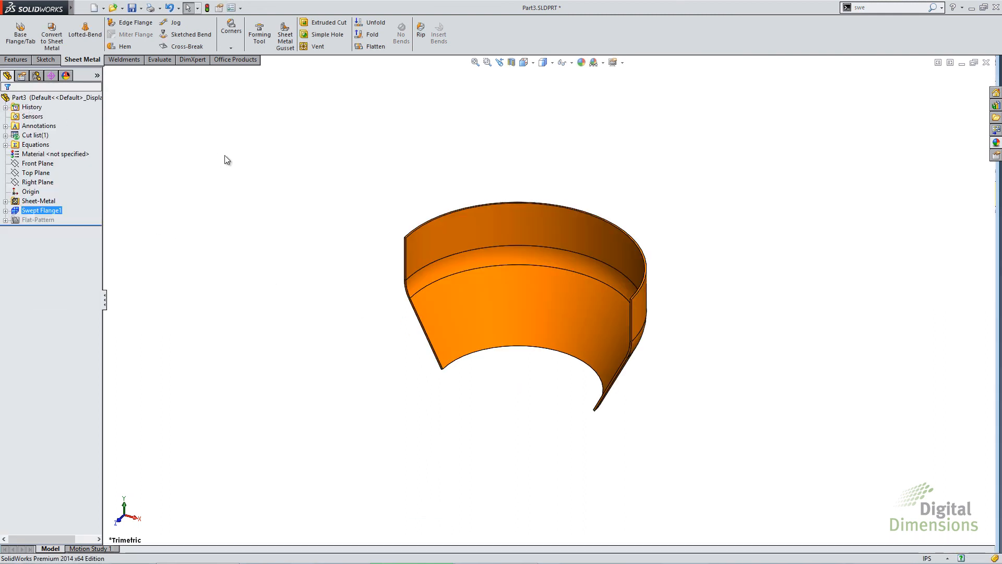
left_click(359, 47)
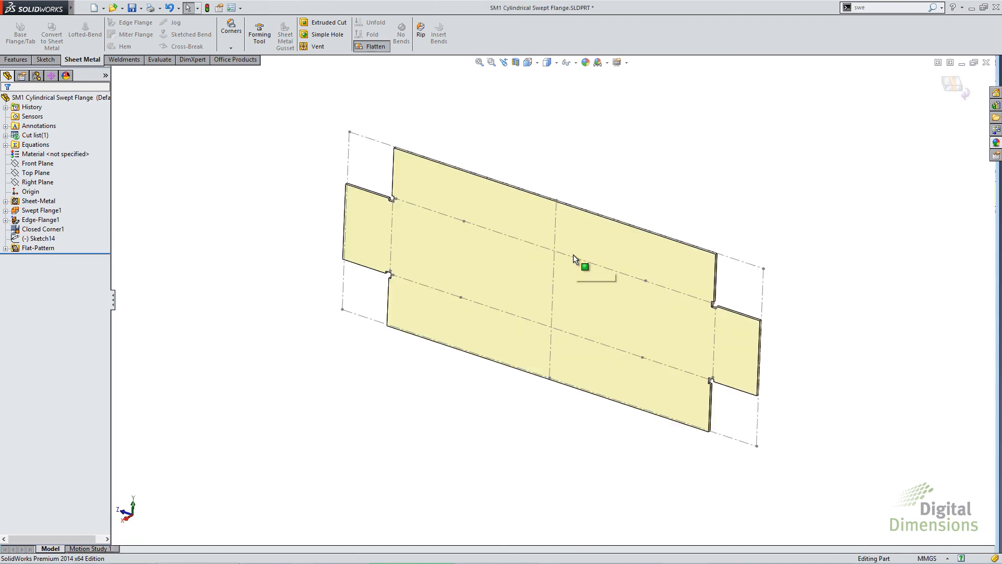
Switch to the sweep part and open Swept Flange6 for editing to examine its profile sketch and path edges.
key("ctrl+Tab")
left_click(574, 258)
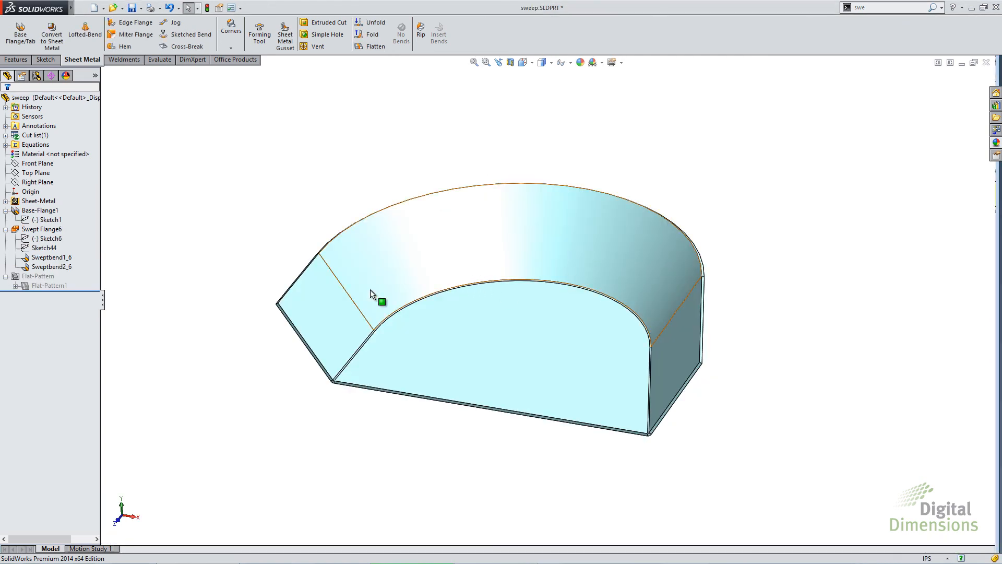
left_click(53, 229)
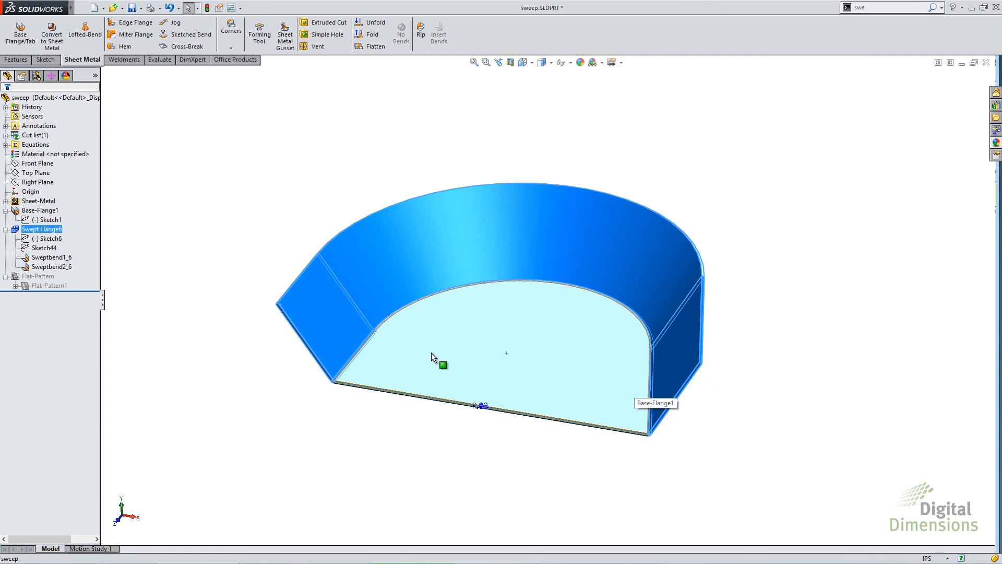
right_click(56, 232)
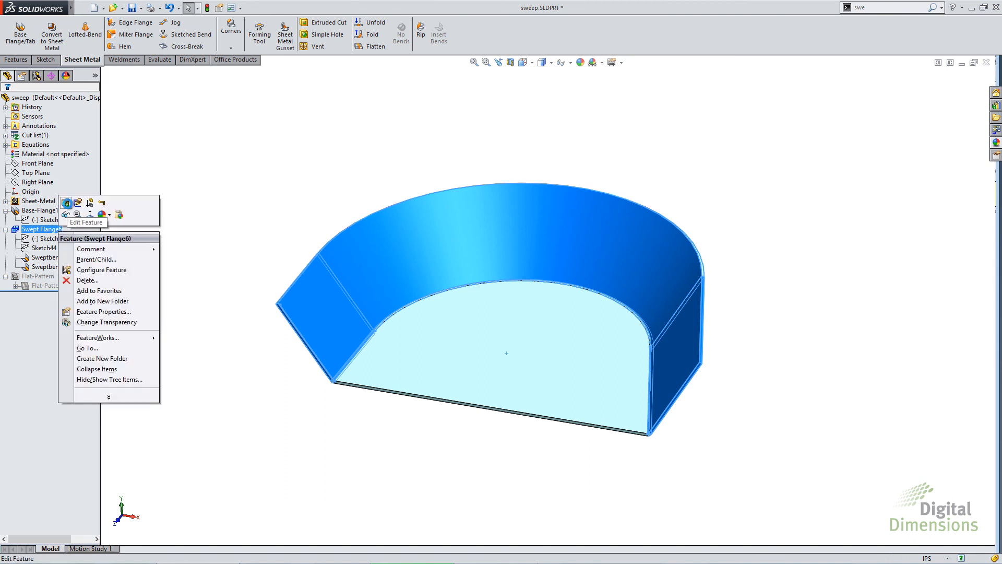
left_click(66, 203)
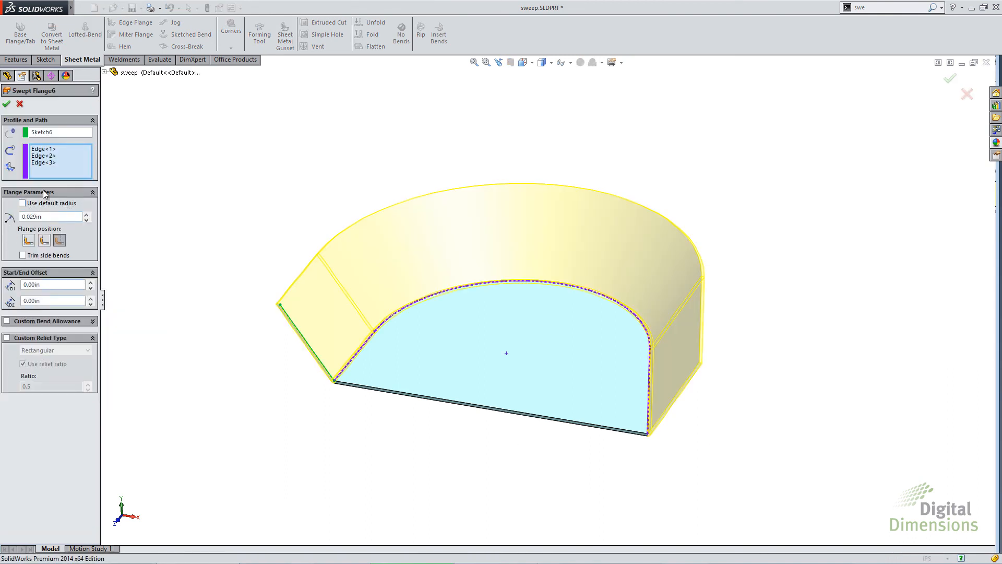
left_click(42, 156)
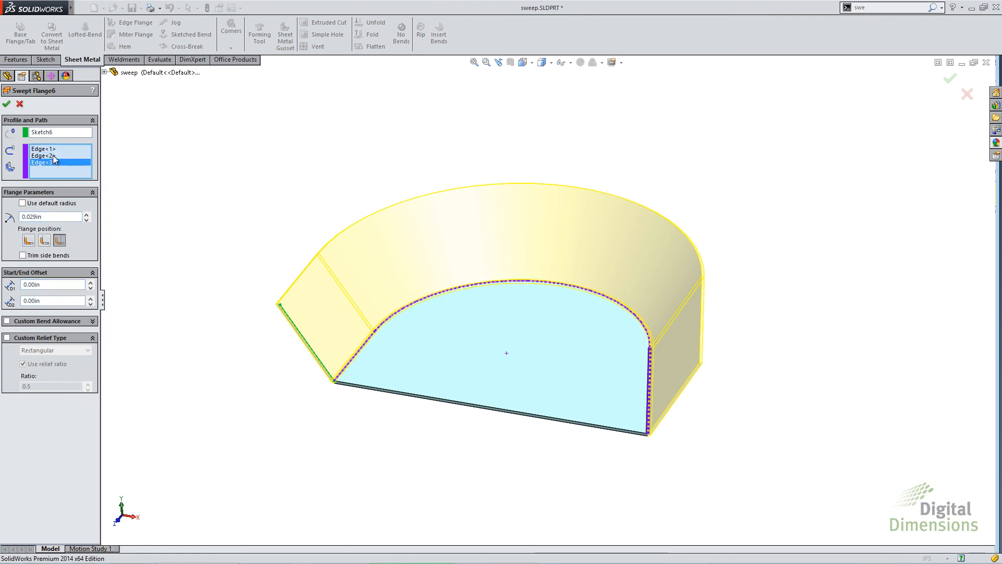
left_click(51, 163)
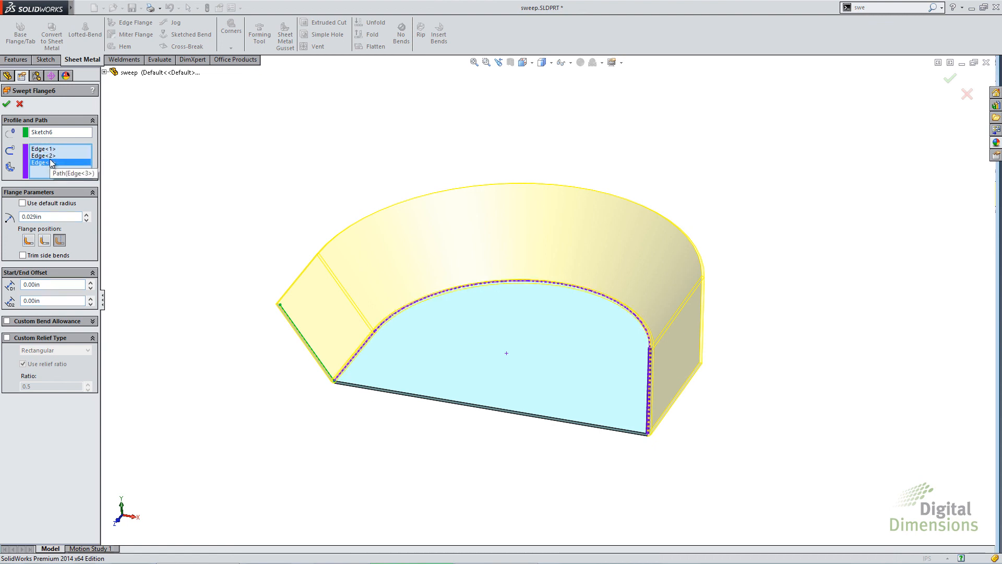
Switch to the presentation and advance to the closing Thank you slide.
key("alt+Tab")
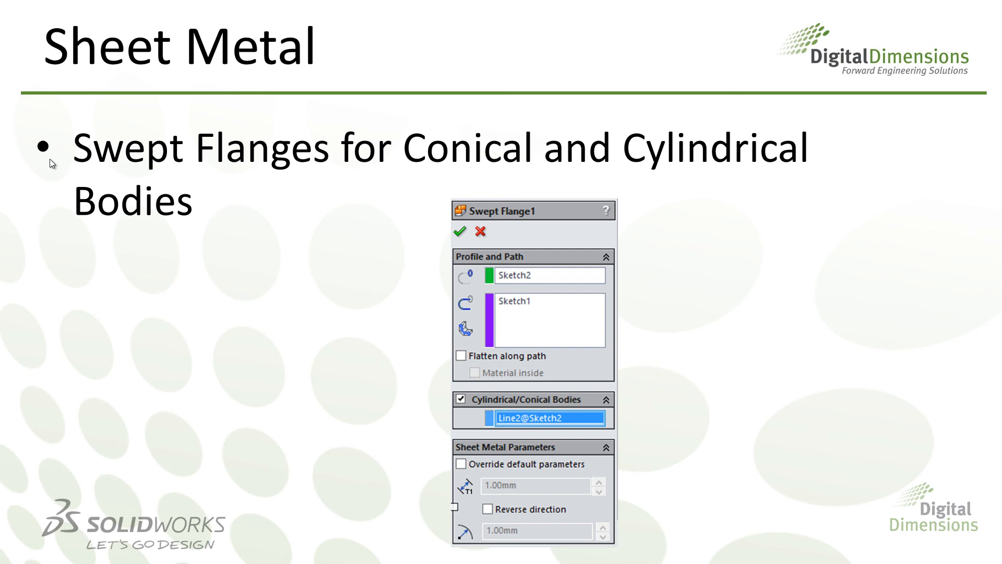
key("Right")
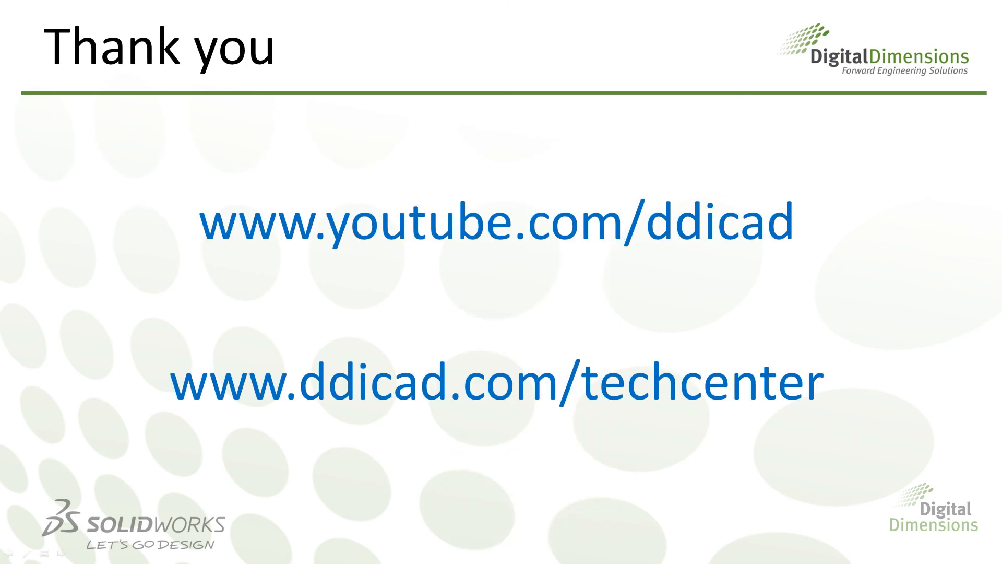